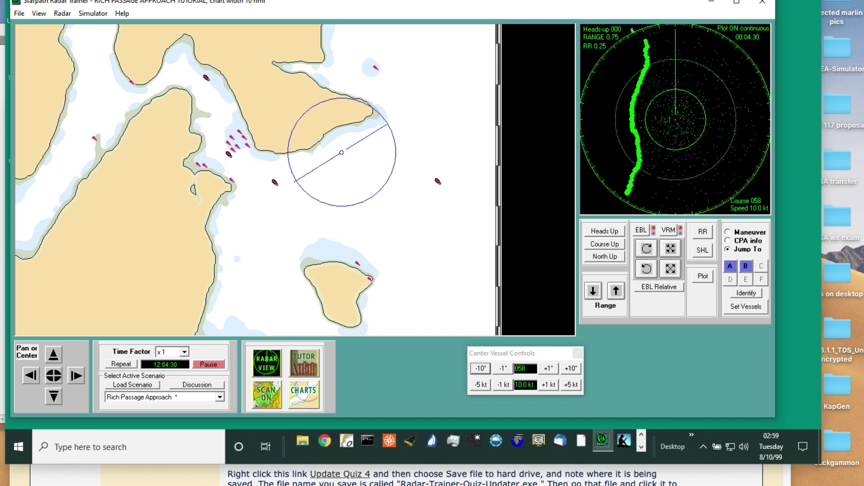
Step: Switch to the browser's Practice Quiz 1 page and open the Custom Set of Instructions for Quiz RC0403
{"action": "key", "text": "super+Tab"}
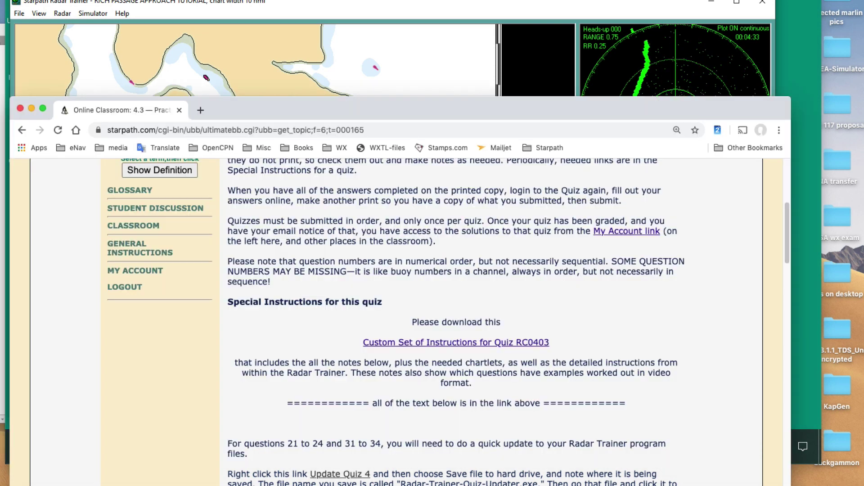
{"action": "scroll", "coordinate": [312, 212], "scroll_direction": "up", "scroll_amount": 3}
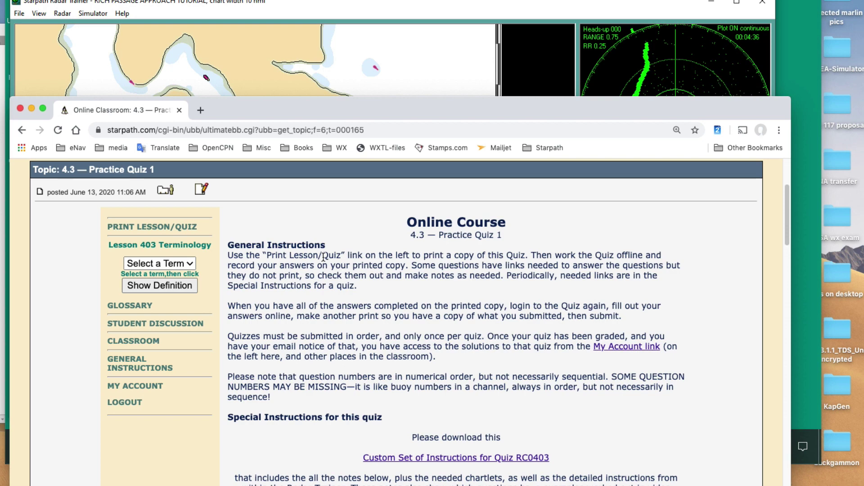
{"action": "scroll", "coordinate": [323, 257], "scroll_direction": "down", "scroll_amount": 3}
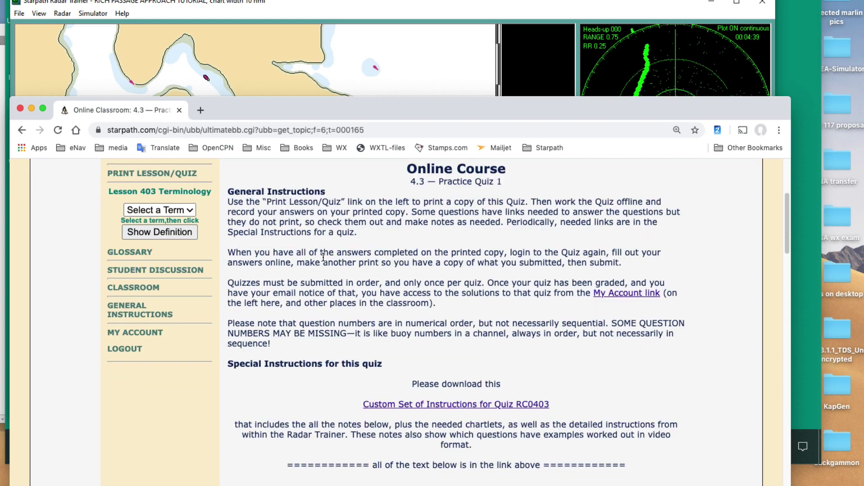
{"action": "scroll", "coordinate": [401, 320], "scroll_direction": "down", "scroll_amount": 2}
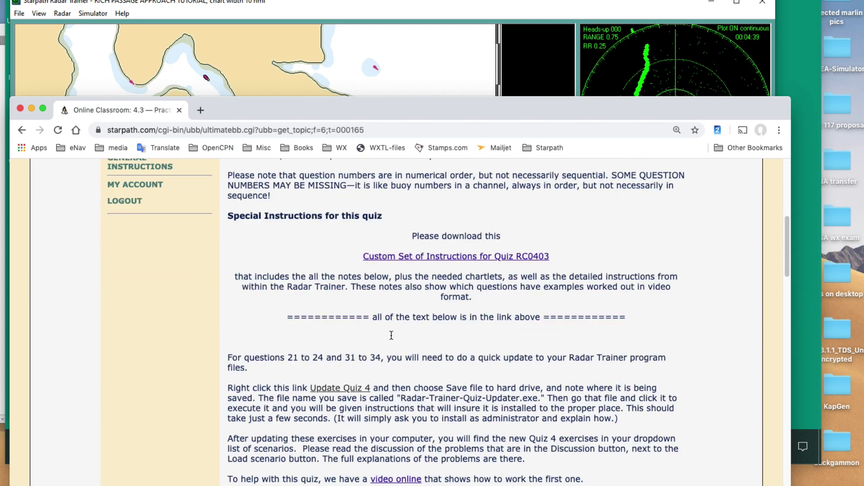
{"action": "scroll", "coordinate": [398, 278], "scroll_direction": "up", "scroll_amount": 2}
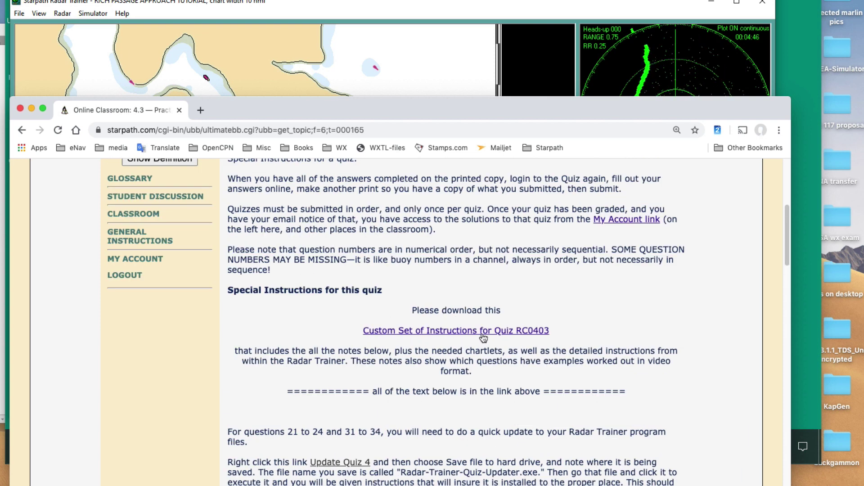
{"action": "left_click", "coordinate": [447, 334]}
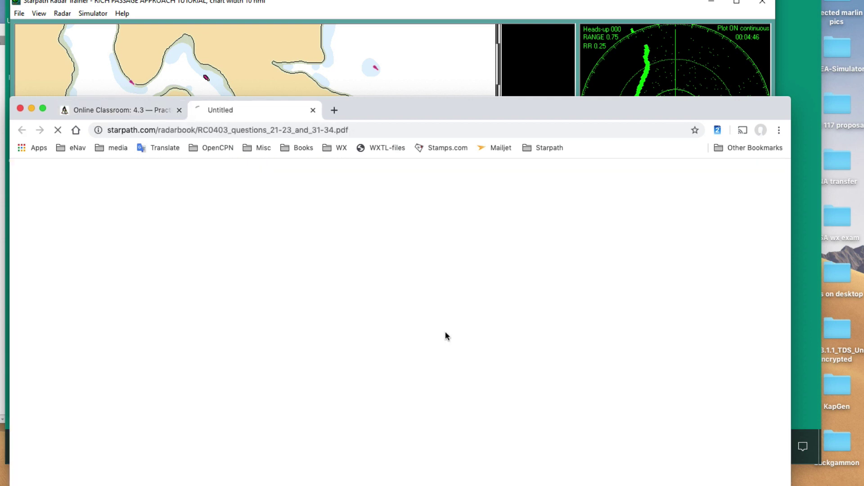
Step: Look through the RC0403 instructions PDF, from the special instructions and quiz questions to the Rich Passage Approach chartlet
{"action": "scroll", "coordinate": [423, 347], "scroll_direction": "down", "scroll_amount": 1}
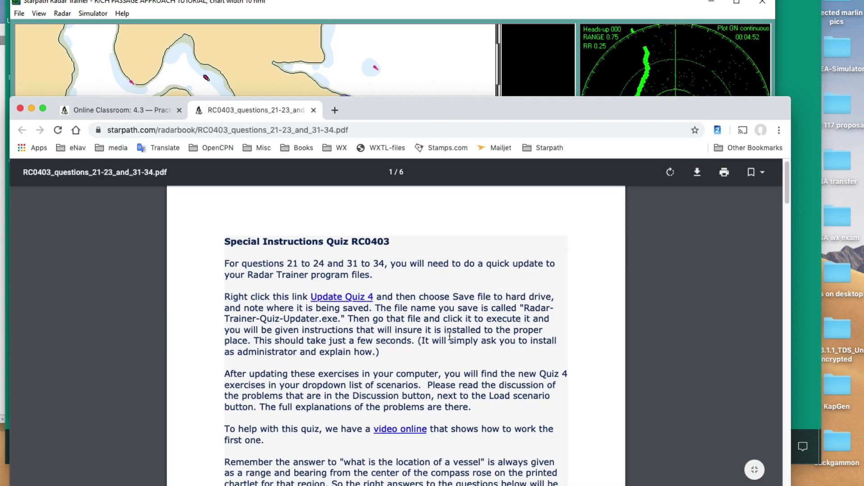
{"action": "scroll", "coordinate": [450, 335], "scroll_direction": "down", "scroll_amount": 2}
{"action": "scroll", "coordinate": [450, 335], "scroll_direction": "down", "scroll_amount": 8}
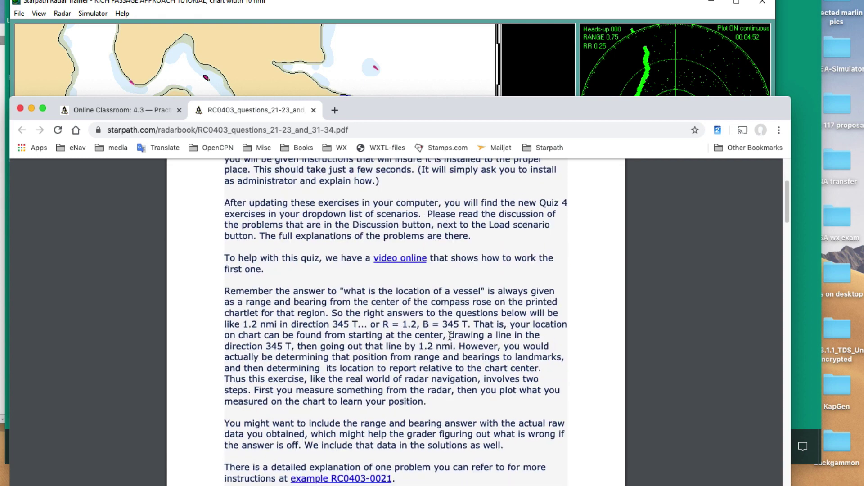
{"action": "scroll", "coordinate": [450, 336], "scroll_direction": "down", "scroll_amount": 10}
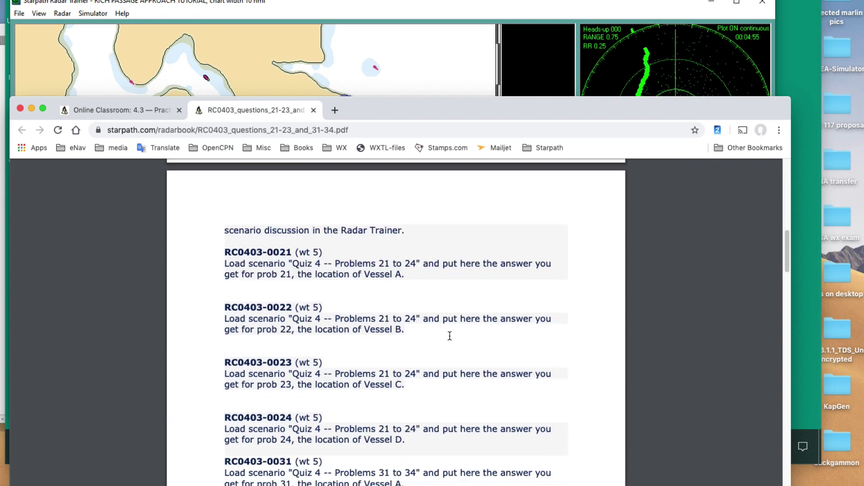
{"action": "scroll", "coordinate": [450, 336], "scroll_direction": "down", "scroll_amount": 20}
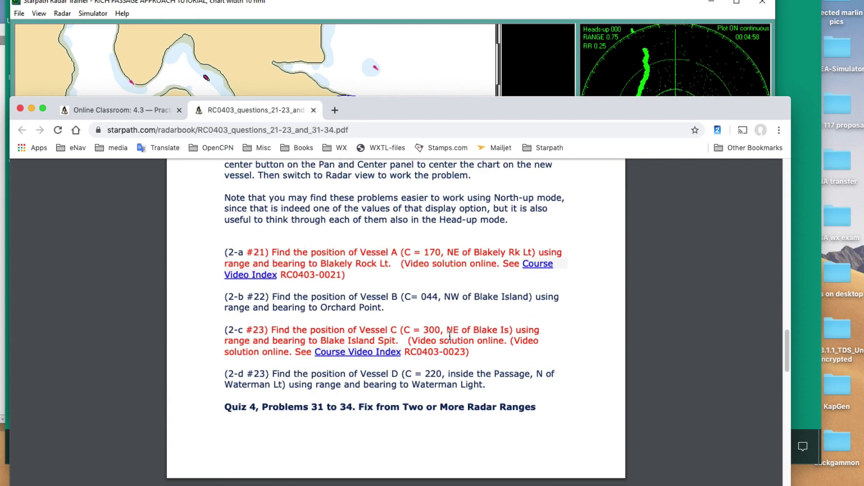
{"action": "scroll", "coordinate": [450, 336], "scroll_direction": "down", "scroll_amount": 20}
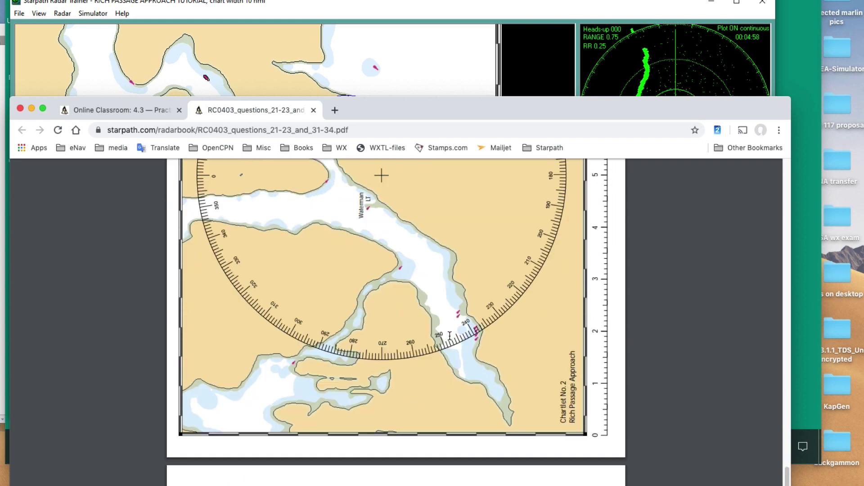
{"action": "scroll", "coordinate": [449, 335], "scroll_direction": "up", "scroll_amount": 20}
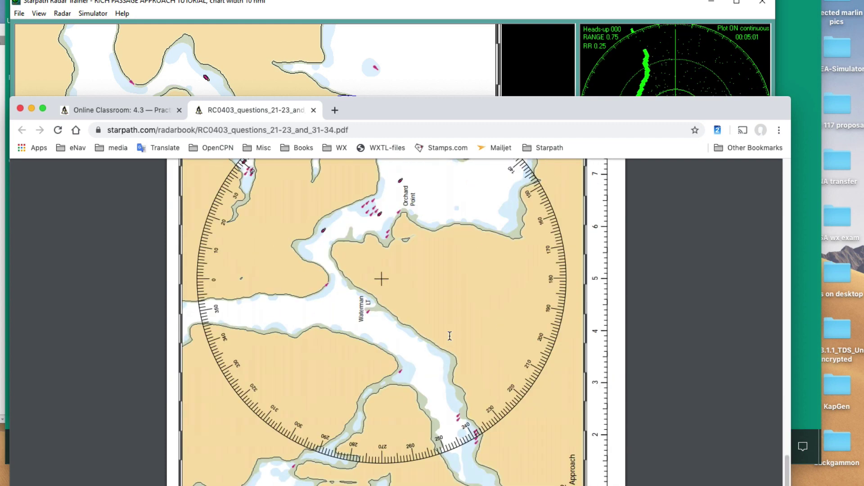
{"action": "scroll", "coordinate": [450, 335], "scroll_direction": "up", "scroll_amount": 12}
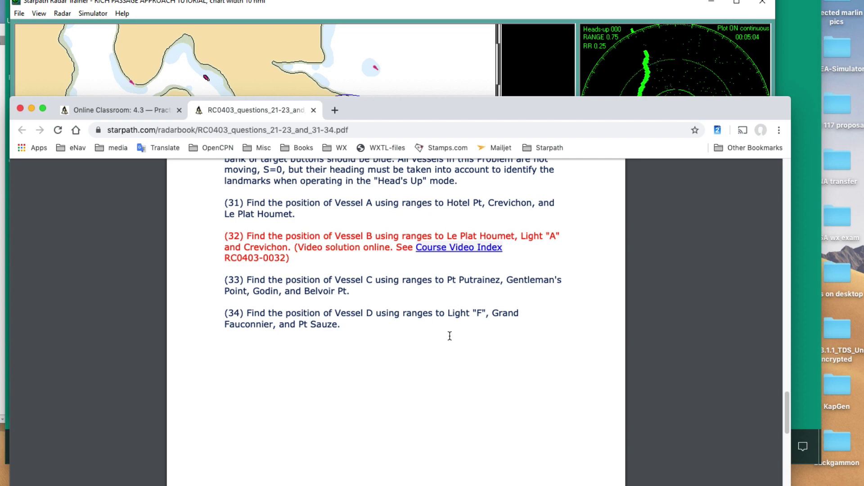
{"action": "scroll", "coordinate": [450, 335], "scroll_direction": "down", "scroll_amount": 12}
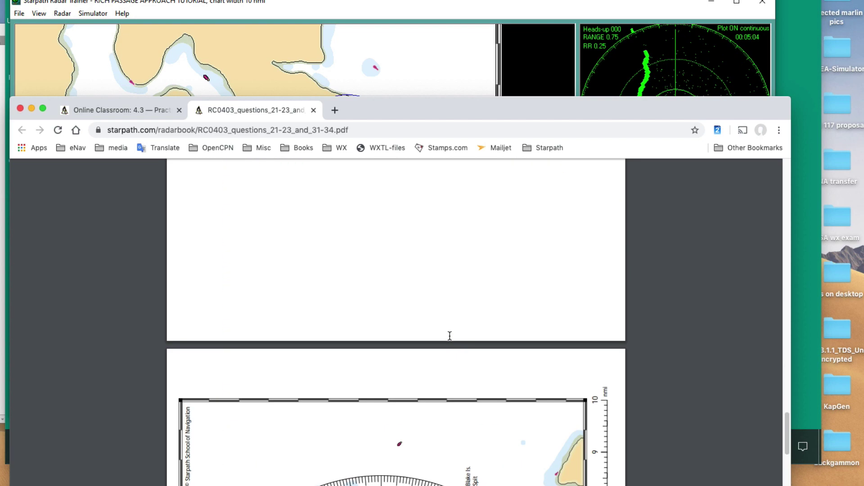
Step: Read the descriptions of problems 31 to 34 and 21 to 24, including the references to their video solutions
{"action": "scroll", "coordinate": [450, 336], "scroll_direction": "up", "scroll_amount": 10}
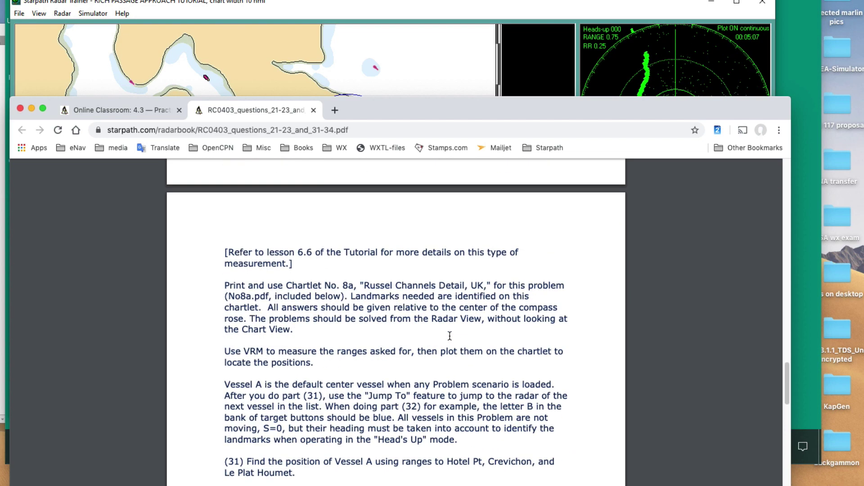
{"action": "scroll", "coordinate": [450, 335], "scroll_direction": "down", "scroll_amount": 3}
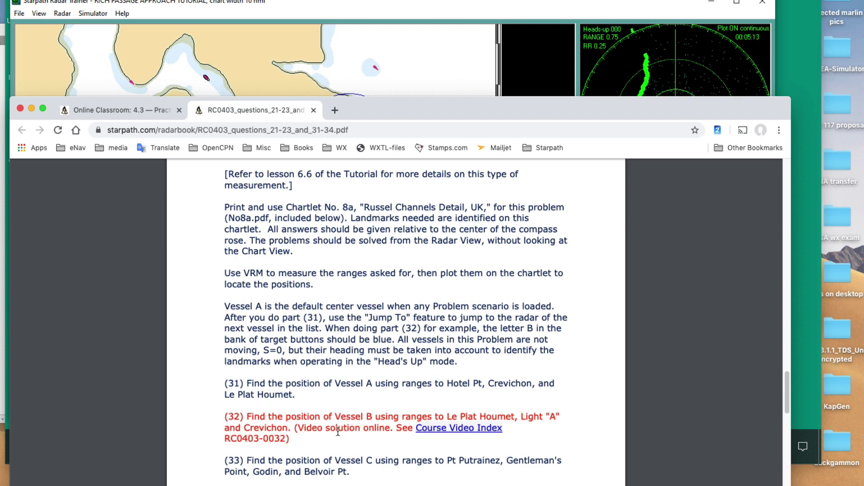
{"action": "scroll", "coordinate": [354, 376], "scroll_direction": "up", "scroll_amount": 7}
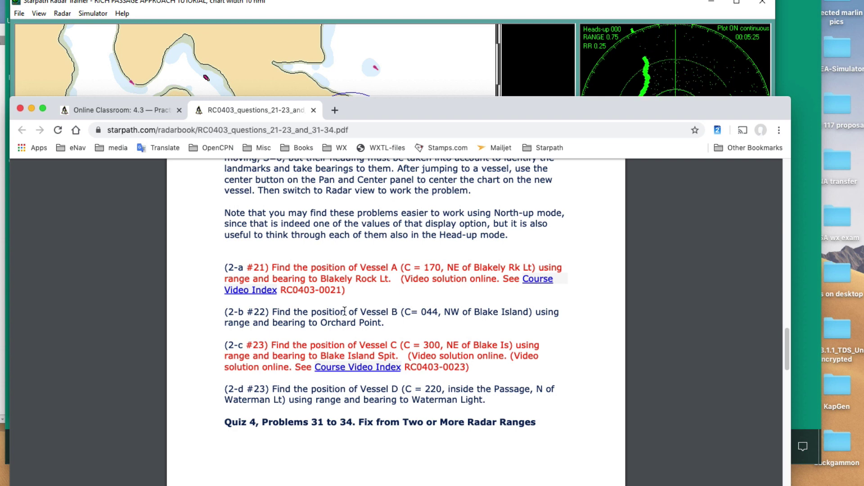
{"action": "scroll", "coordinate": [344, 311], "scroll_direction": "down", "scroll_amount": 1}
{"action": "scroll", "coordinate": [345, 311], "scroll_direction": "up", "scroll_amount": 3}
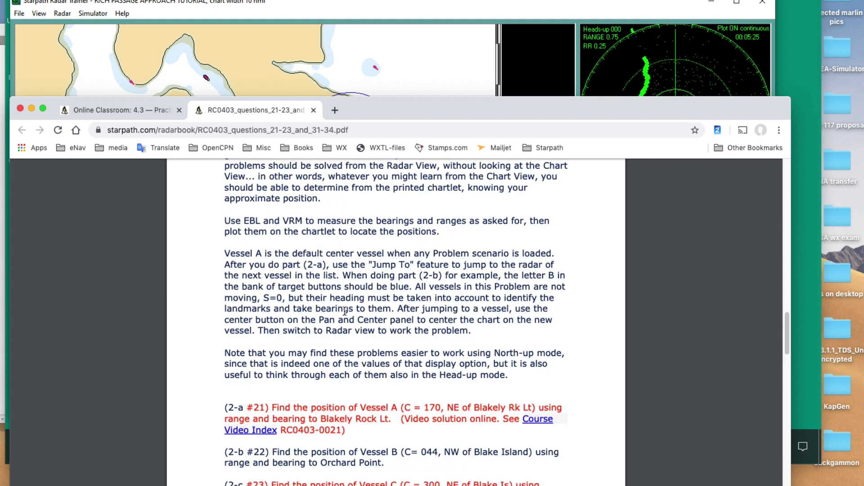
{"action": "scroll", "coordinate": [344, 311], "scroll_direction": "down", "scroll_amount": 1}
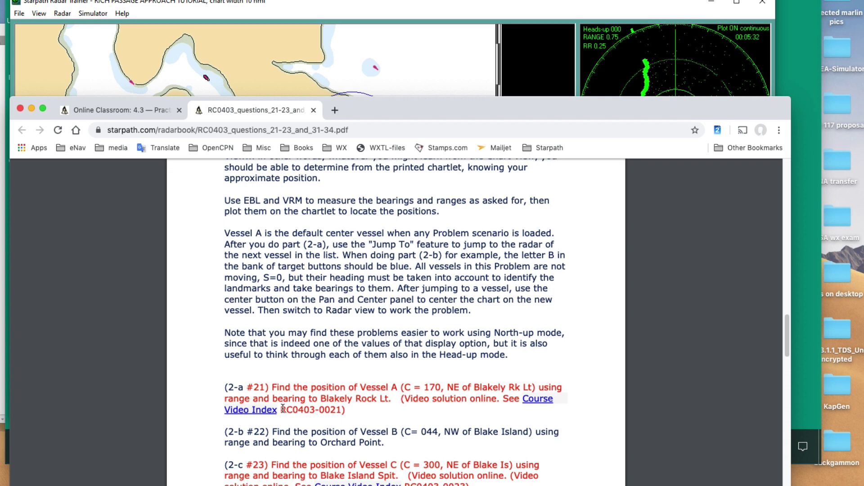
{"action": "scroll", "coordinate": [375, 371], "scroll_direction": "down", "scroll_amount": 10}
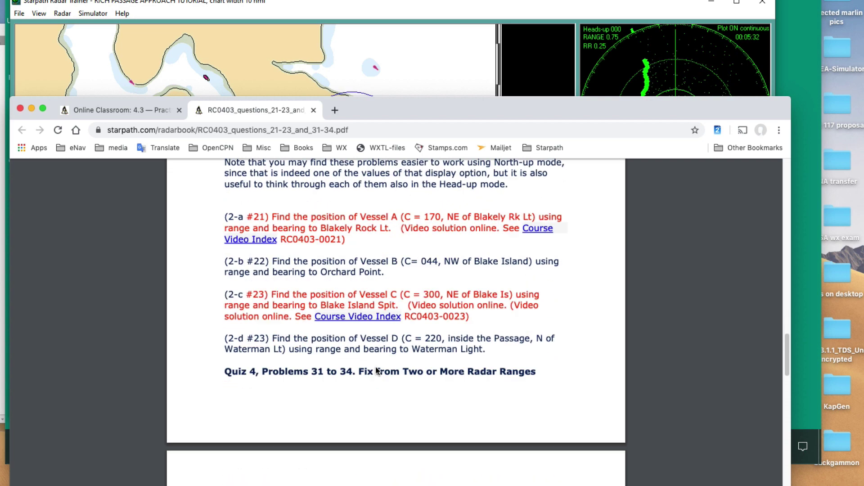
{"action": "scroll", "coordinate": [376, 369], "scroll_direction": "down", "scroll_amount": 8}
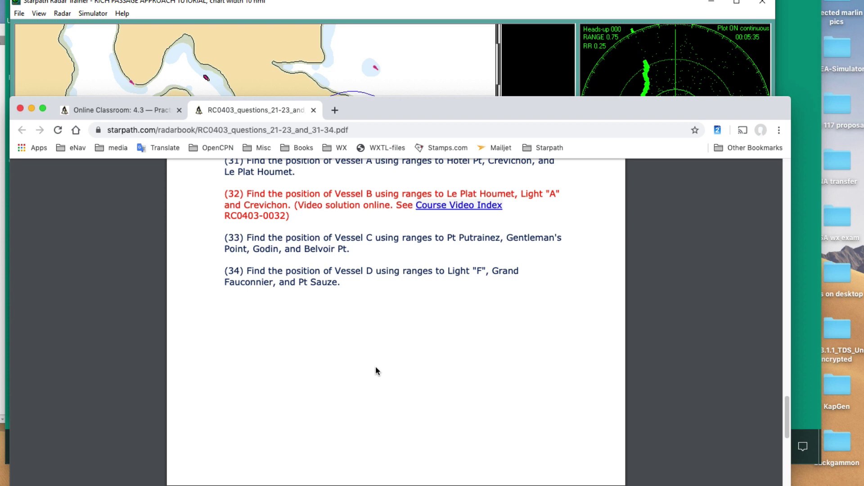
{"action": "scroll", "coordinate": [376, 366], "scroll_direction": "up", "scroll_amount": 1}
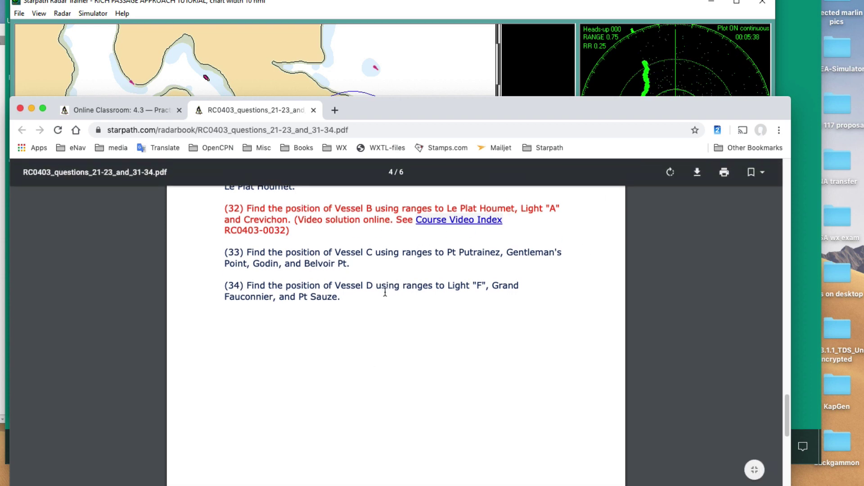
{"action": "scroll", "coordinate": [420, 349], "scroll_direction": "up", "scroll_amount": 1}
{"action": "scroll", "coordinate": [421, 349], "scroll_direction": "up", "scroll_amount": 3}
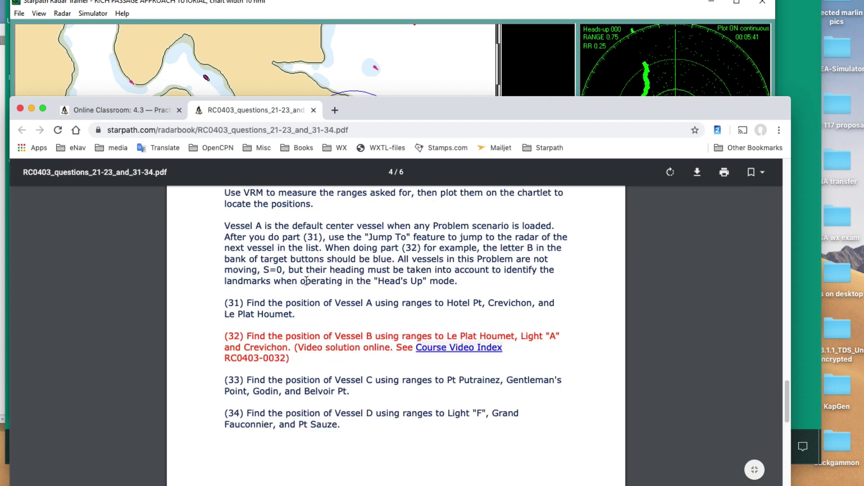
Step: Switch to Starpath Radar Trainer and load the scenario "Quiz 4 -- Problems 31 to 34"
{"action": "left_click", "coordinate": [429, 73]}
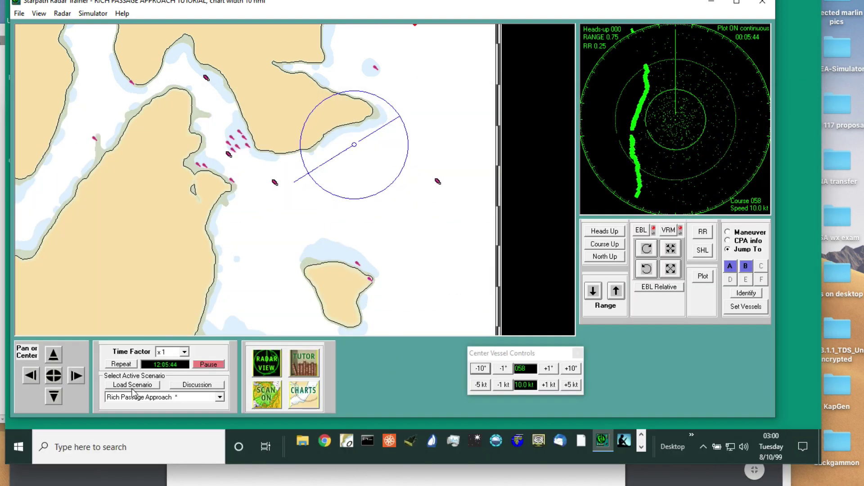
{"action": "left_click", "coordinate": [176, 398]}
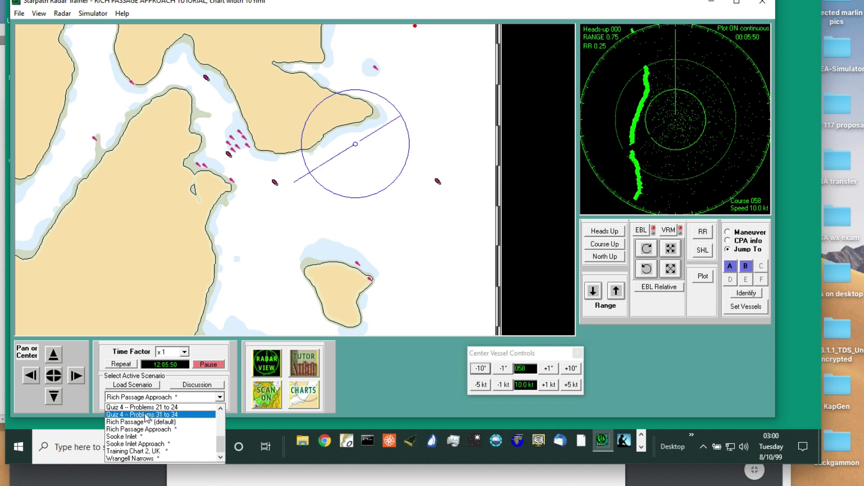
{"action": "left_click", "coordinate": [185, 414]}
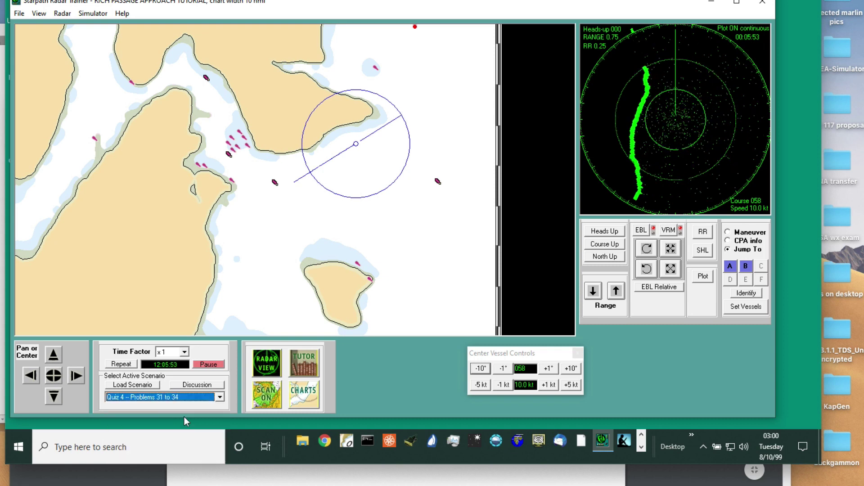
{"action": "left_click", "coordinate": [130, 385]}
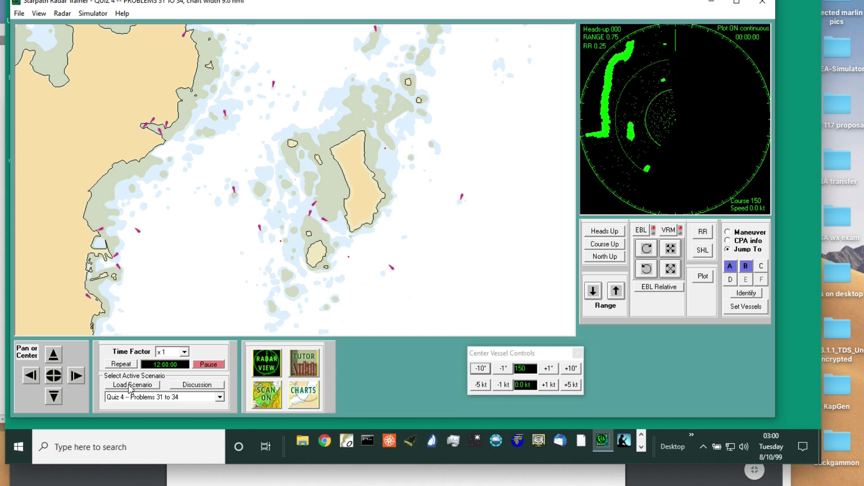
Step: Open the scenario's discussion, read problem 32 on fixing Vessel B by ranges, and close the discussion
{"action": "left_click", "coordinate": [198, 385]}
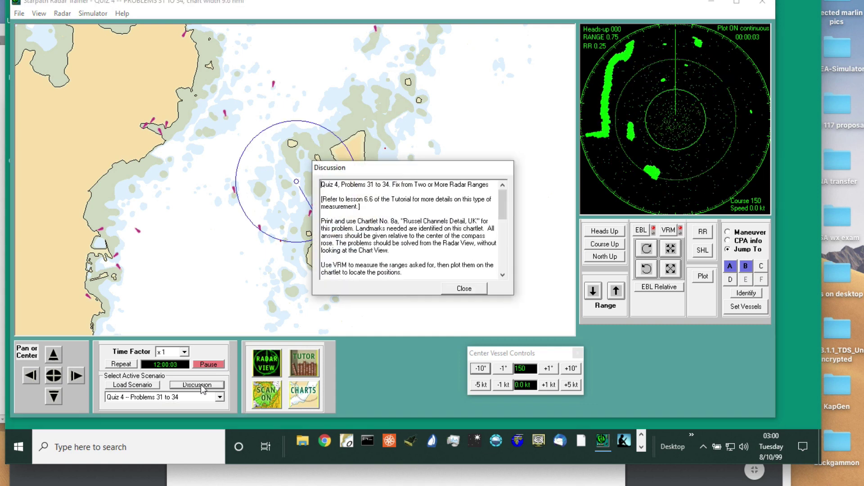
{"action": "left_click_drag", "start_coordinate": [501, 203], "coordinate": [391, 247]}
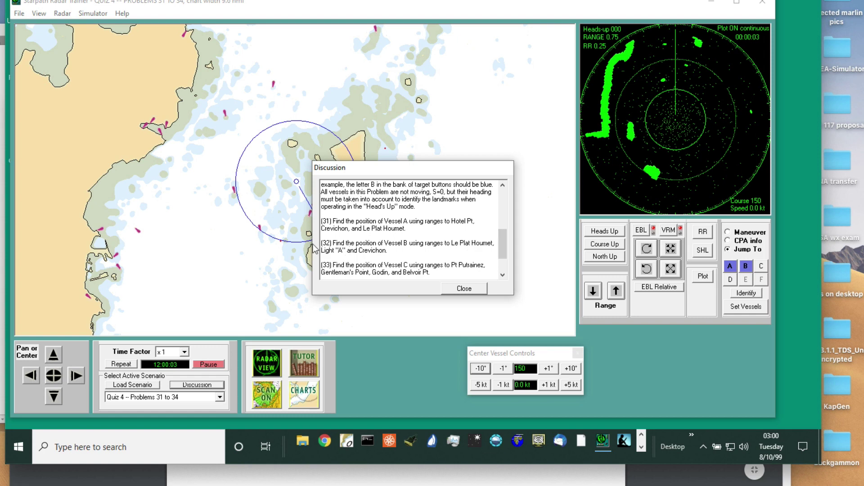
{"action": "left_click_drag", "start_coordinate": [322, 241], "coordinate": [424, 248]}
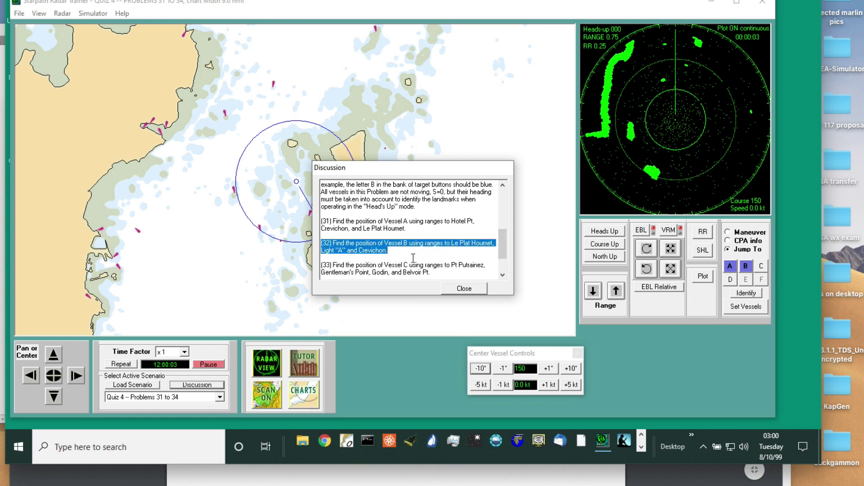
{"action": "left_click", "coordinate": [407, 252]}
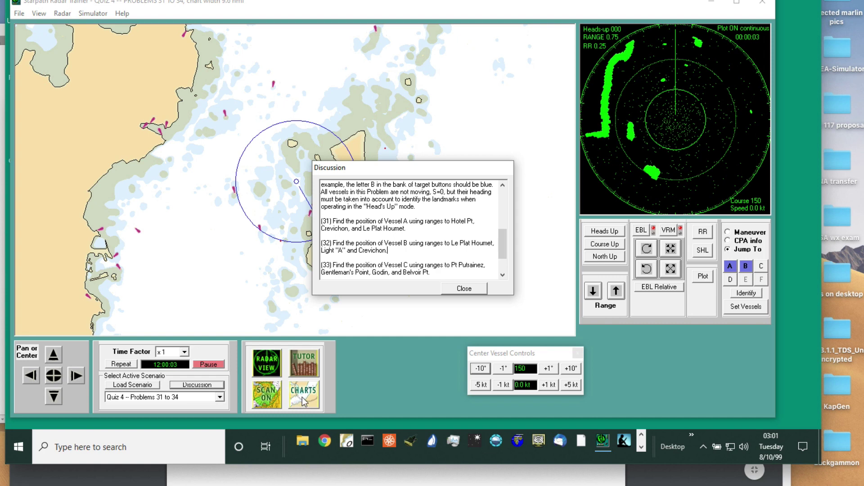
{"action": "left_click", "coordinate": [470, 290]}
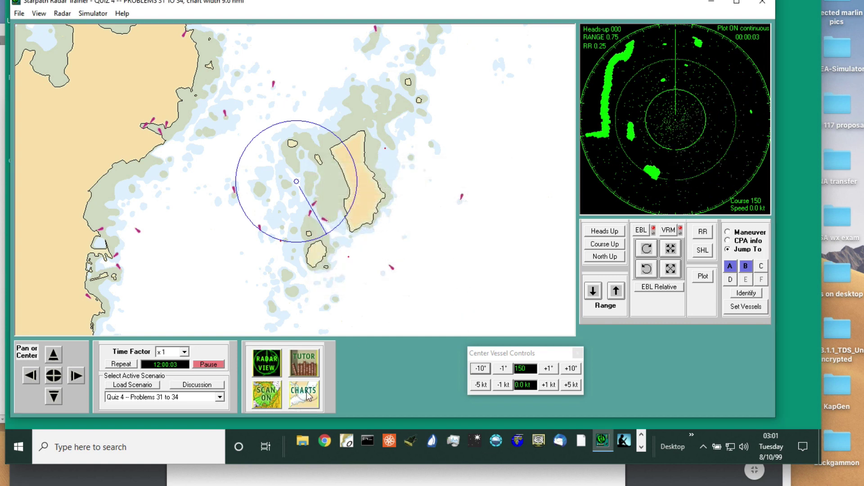
Step: Open the charts help and find the Russel Channels, UK region among the training regions
{"action": "left_click", "coordinate": [307, 395]}
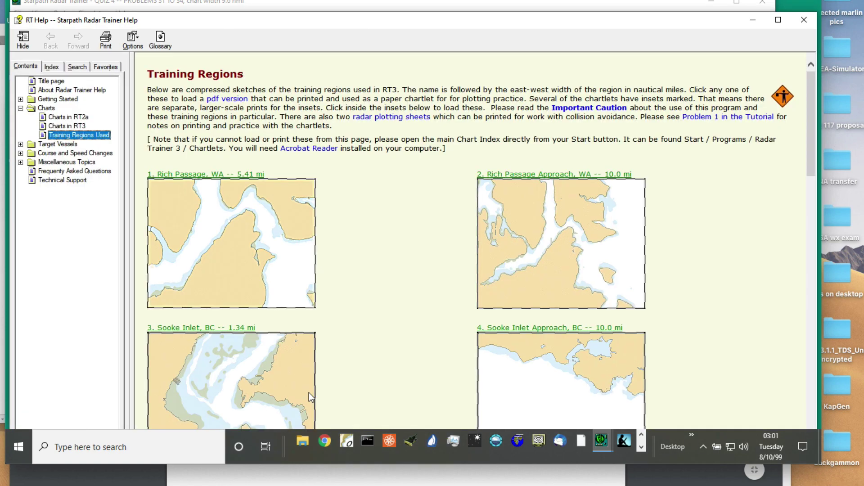
{"action": "scroll", "coordinate": [385, 315], "scroll_direction": "down", "scroll_amount": 10}
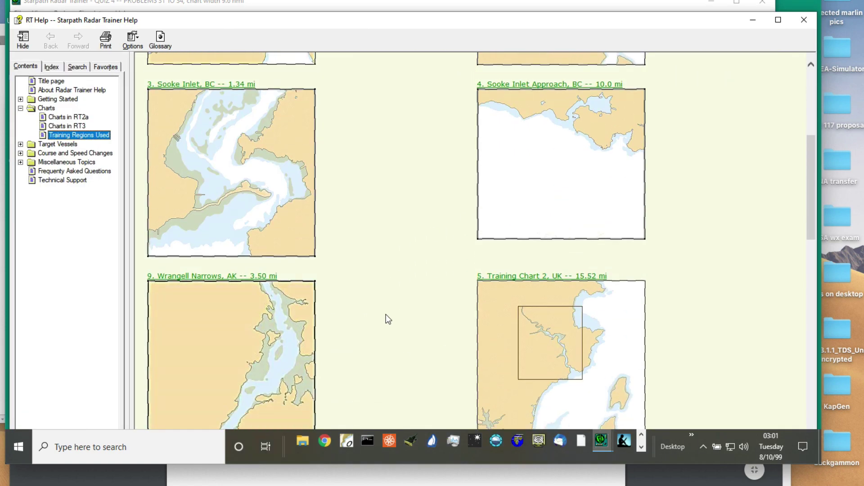
{"action": "scroll", "coordinate": [385, 314], "scroll_direction": "down", "scroll_amount": 7}
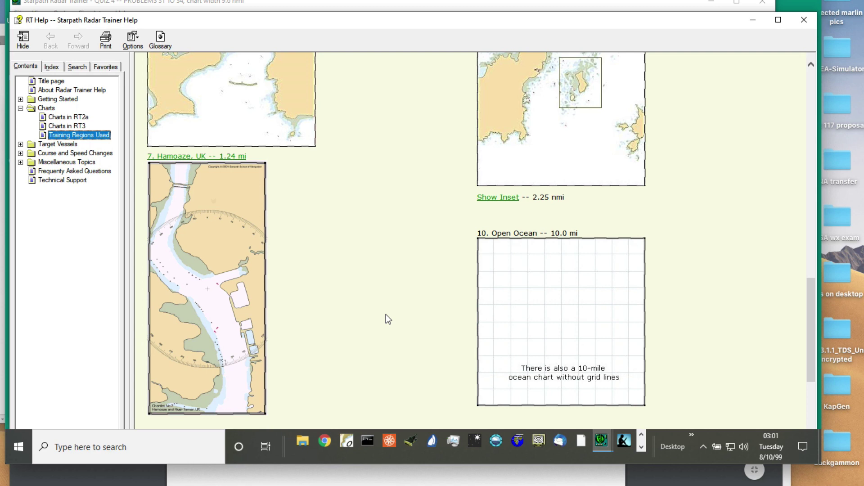
{"action": "scroll", "coordinate": [386, 314], "scroll_direction": "up", "scroll_amount": 10}
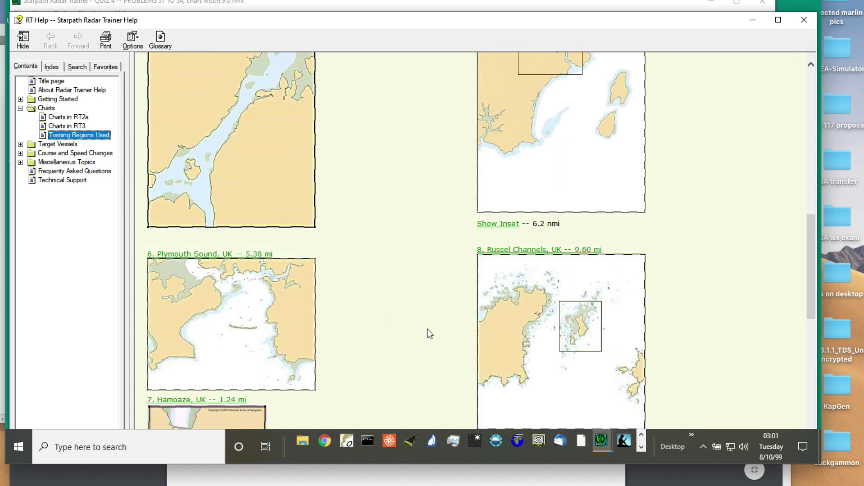
{"action": "scroll", "coordinate": [430, 331], "scroll_direction": "down", "scroll_amount": 7}
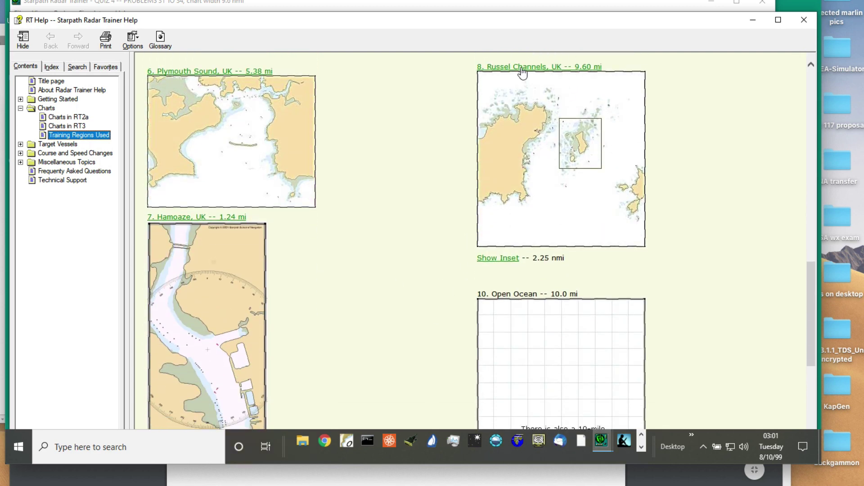
Step: Show the Russel Channels inset chartlet, look over its landmarks, and close the help
{"action": "left_click", "coordinate": [489, 260]}
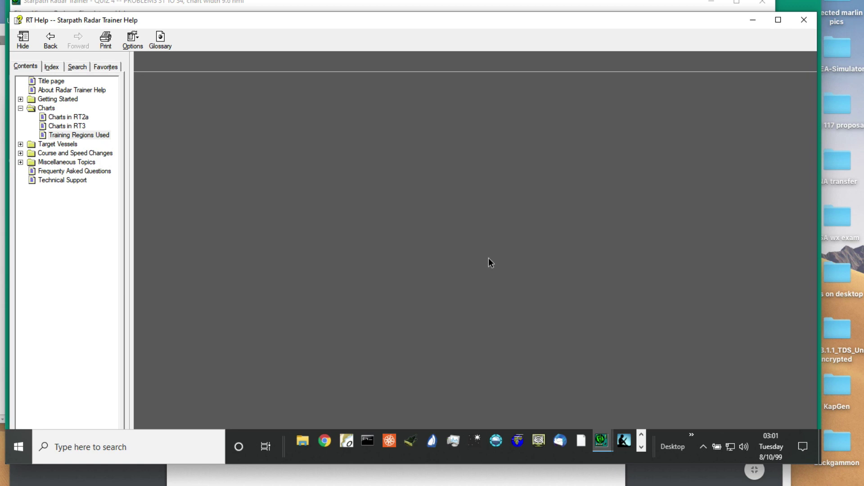
{"action": "scroll", "coordinate": [488, 259], "scroll_direction": "down", "scroll_amount": 4}
{"action": "scroll", "coordinate": [488, 258], "scroll_direction": "up", "scroll_amount": 1}
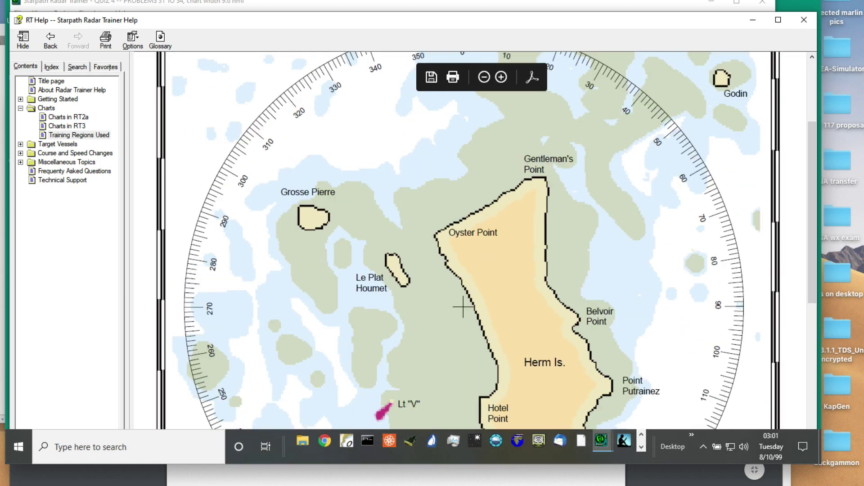
{"action": "left_click_drag", "start_coordinate": [253, 19], "coordinate": [233, 54]}
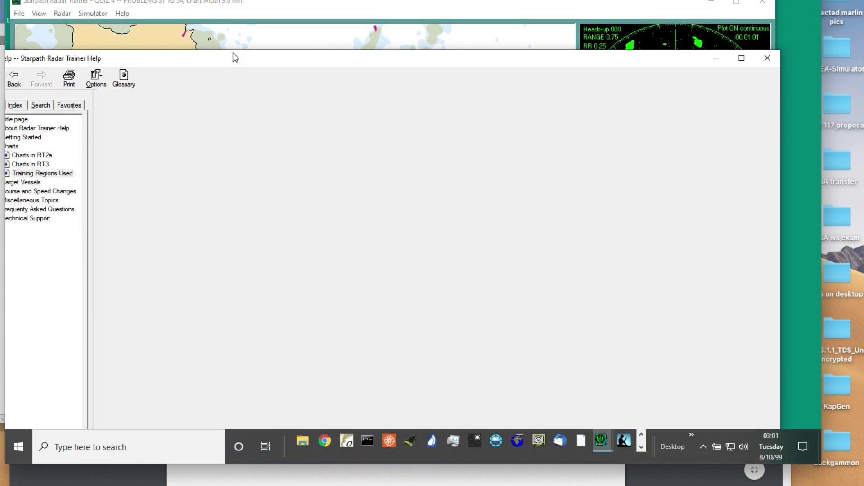
{"action": "left_click", "coordinate": [767, 58]}
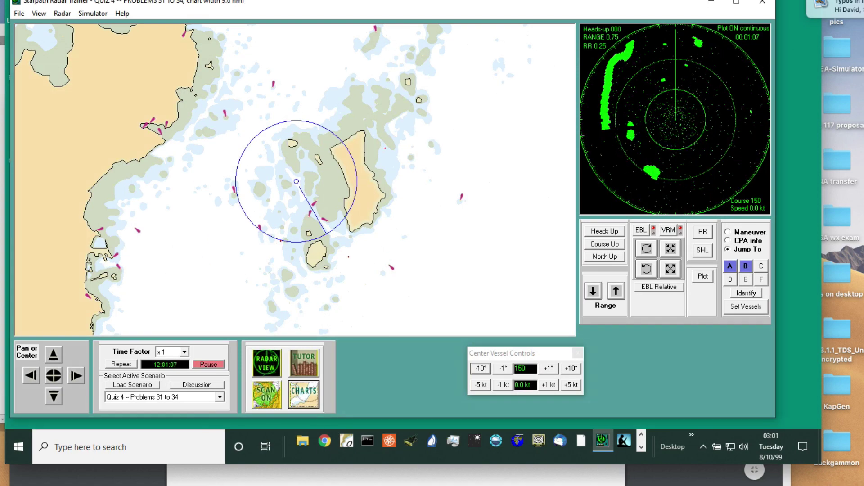
Step: Switch to the RC0403 PDF in Chrome, examine Chartlet 8a around Herm Island, and move the browser clear of the simulator
{"action": "key", "text": "super+Tab"}
{"action": "scroll", "coordinate": [403, 441], "scroll_direction": "down", "scroll_amount": 15}
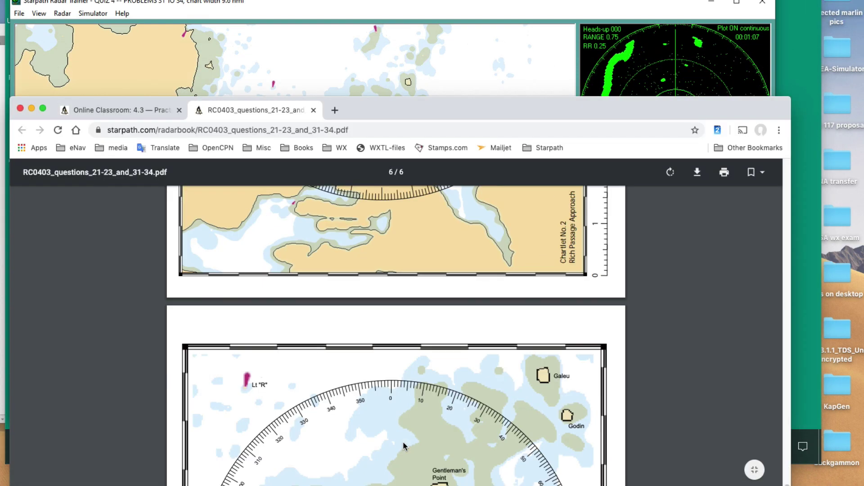
{"action": "scroll", "coordinate": [403, 442], "scroll_direction": "down", "scroll_amount": 3}
{"action": "scroll", "coordinate": [420, 337], "scroll_direction": "up", "scroll_amount": 3}
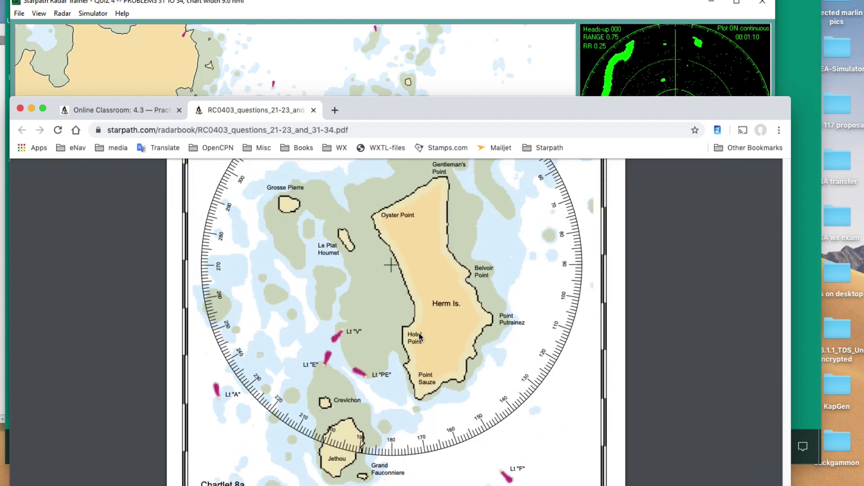
{"action": "scroll", "coordinate": [426, 342], "scroll_direction": "up", "scroll_amount": 1}
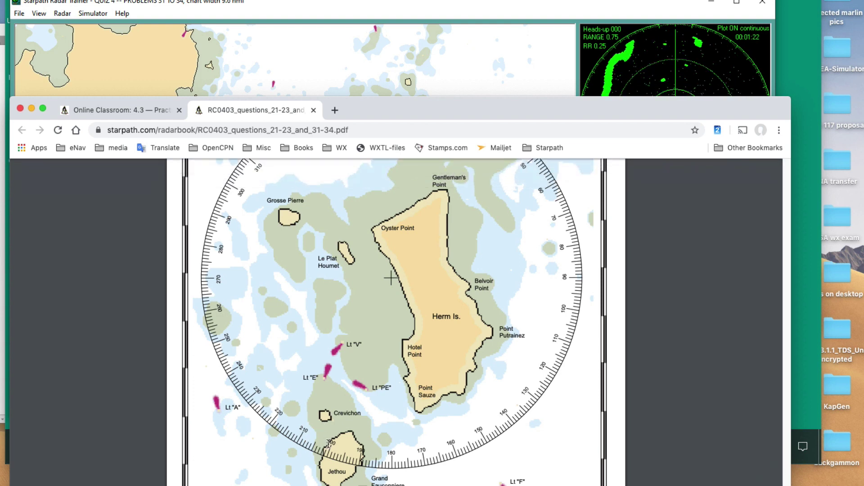
{"action": "left_click_drag", "start_coordinate": [457, 109], "coordinate": [467, 485]}
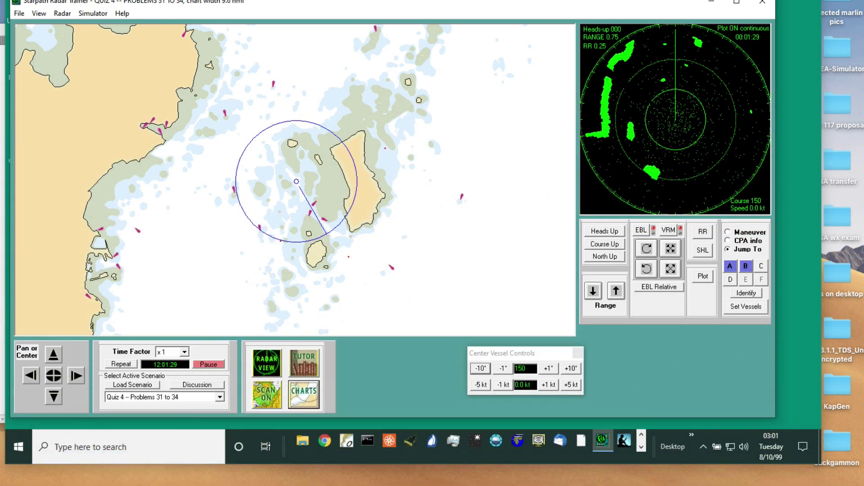
Step: Jump to Vessel B and change the simulator to the full radar view
{"action": "left_click", "coordinate": [728, 249]}
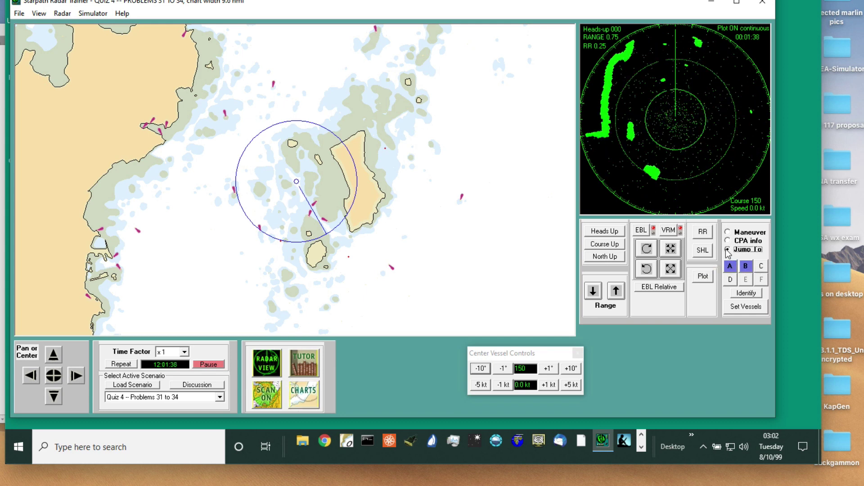
{"action": "left_click", "coordinate": [745, 266]}
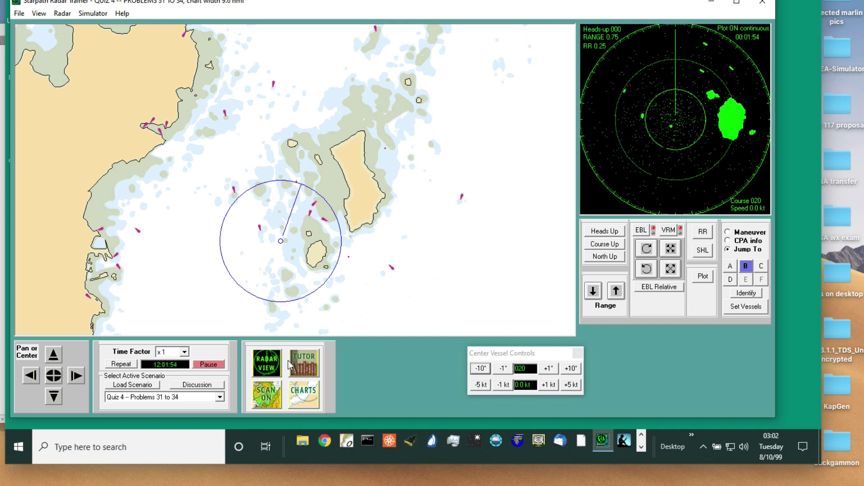
{"action": "left_click", "coordinate": [266, 365]}
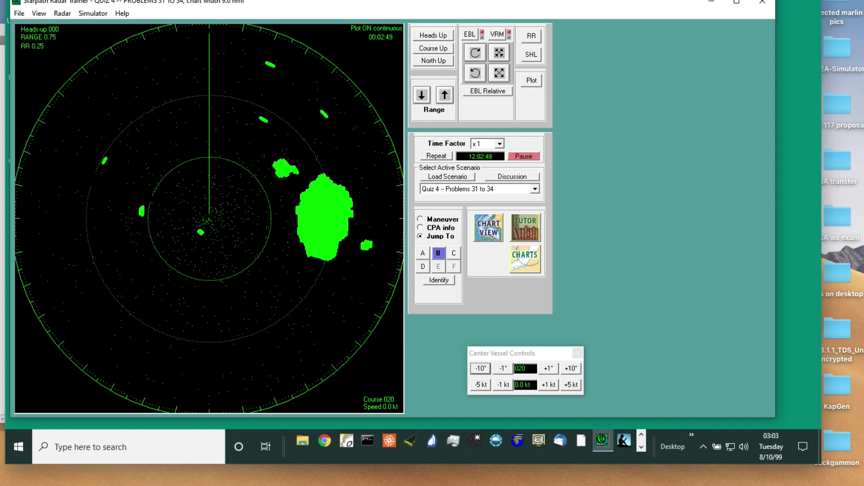
Step: Compare Chartlet 8a in the browser with Vessel B's heads-up radar picture, and move the PDF aside to uncover the radar controls
{"action": "key", "text": "alt+Tab"}
{"action": "left_click_drag", "start_coordinate": [463, 70], "coordinate": [445, 482]}
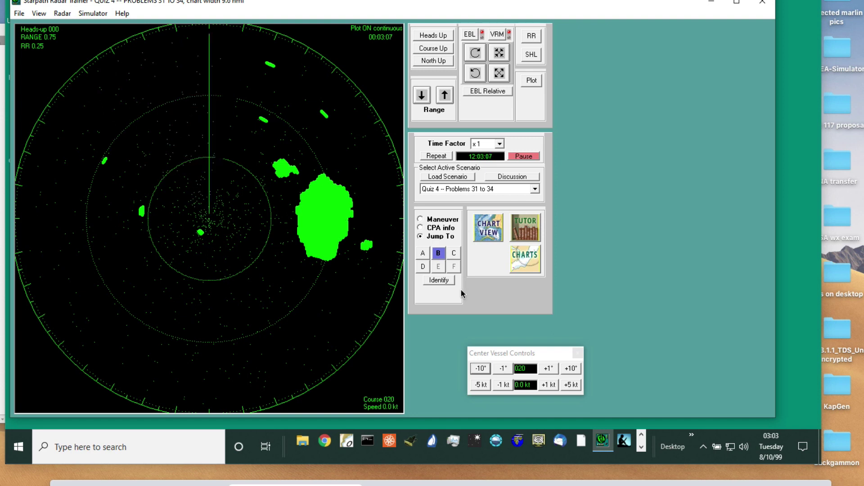
{"action": "left_click", "coordinate": [439, 279]}
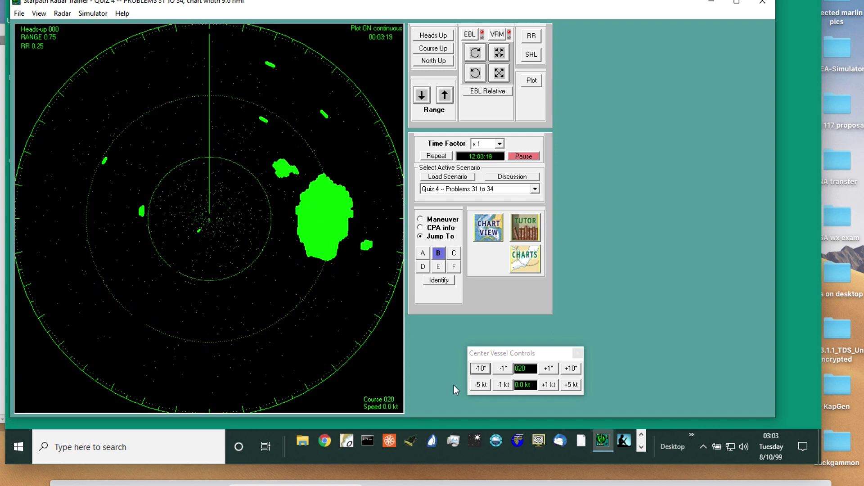
{"action": "left_click_drag", "start_coordinate": [560, 484], "coordinate": [863, 0]}
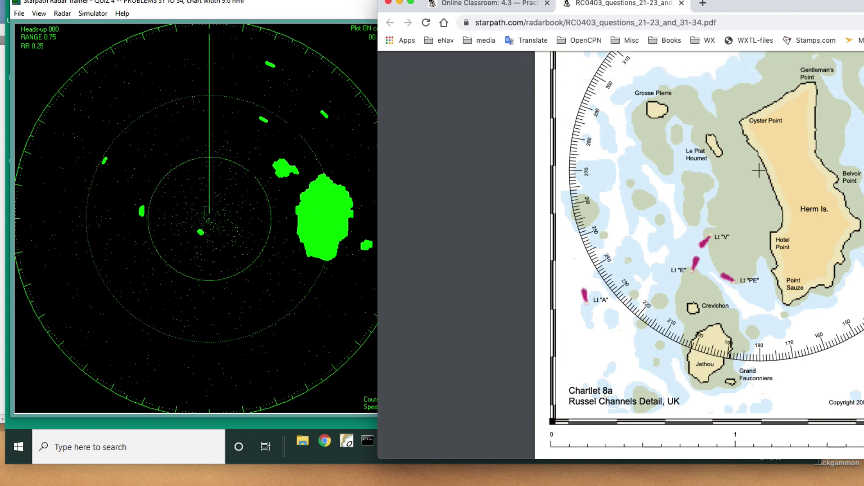
{"action": "left_click_drag", "start_coordinate": [426, 0], "coordinate": [635, 221]}
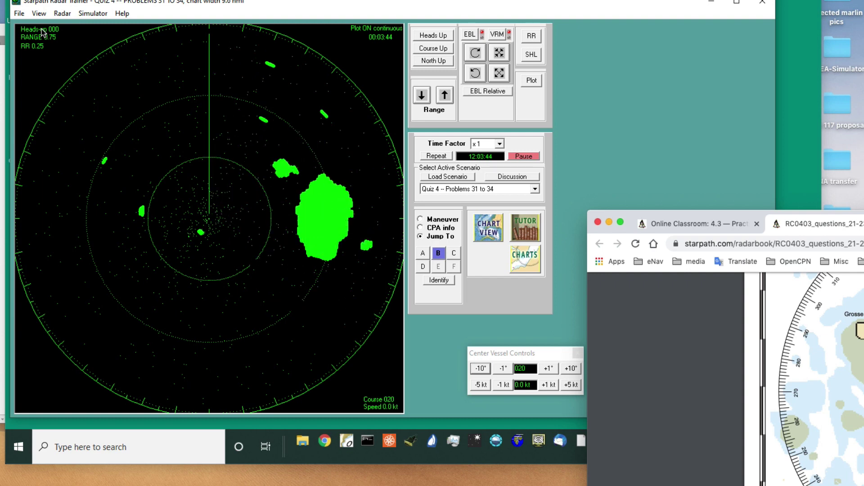
Step: Set the radar display to North Up and match its echoes with the islands and lights on Chartlet 8a
{"action": "left_click", "coordinate": [427, 64]}
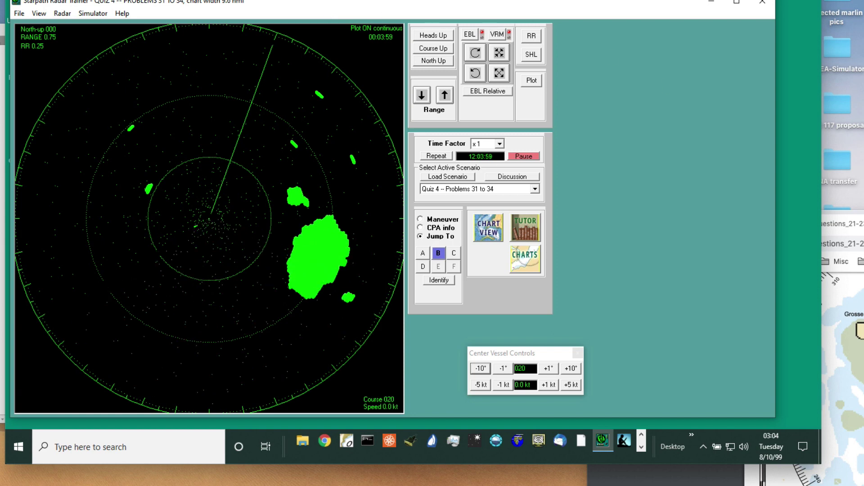
{"action": "left_click", "coordinate": [856, 220]}
{"action": "left_click_drag", "start_coordinate": [855, 218], "coordinate": [692, 0]}
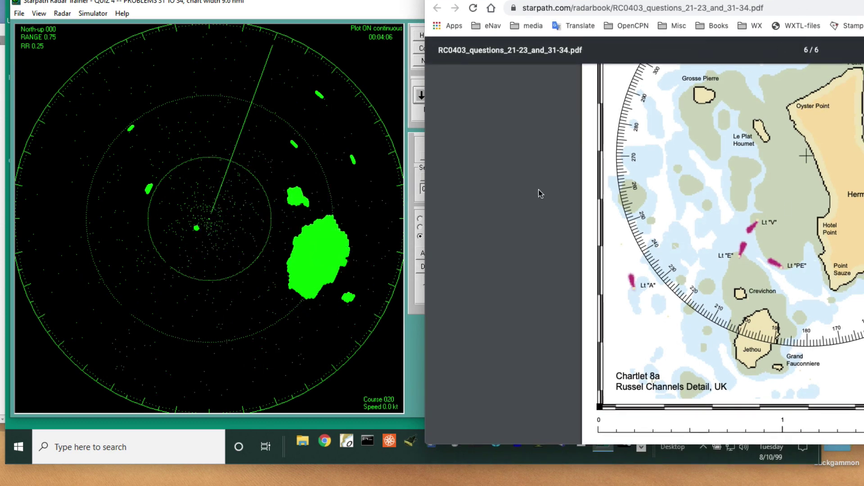
{"action": "scroll", "coordinate": [659, 251], "scroll_direction": "down", "scroll_amount": 1}
{"action": "scroll", "coordinate": [684, 252], "scroll_direction": "up", "scroll_amount": 2}
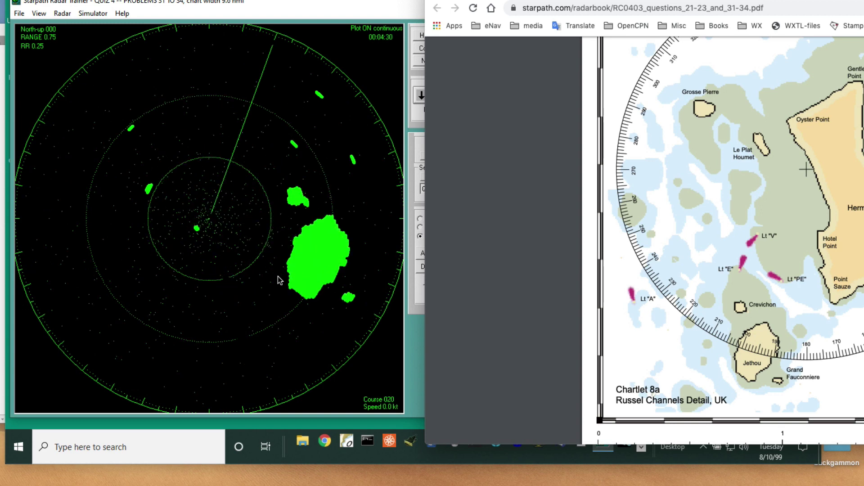
{"action": "left_click_drag", "start_coordinate": [585, 0], "coordinate": [724, 14]}
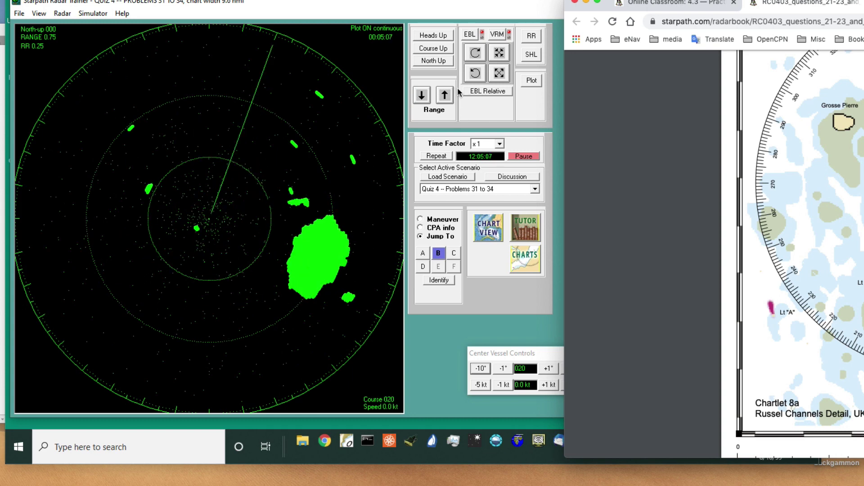
Step: Turn on the electronic bearing line and rotate it to 076 through the small island echo just above the largest one
{"action": "left_click", "coordinate": [479, 41]}
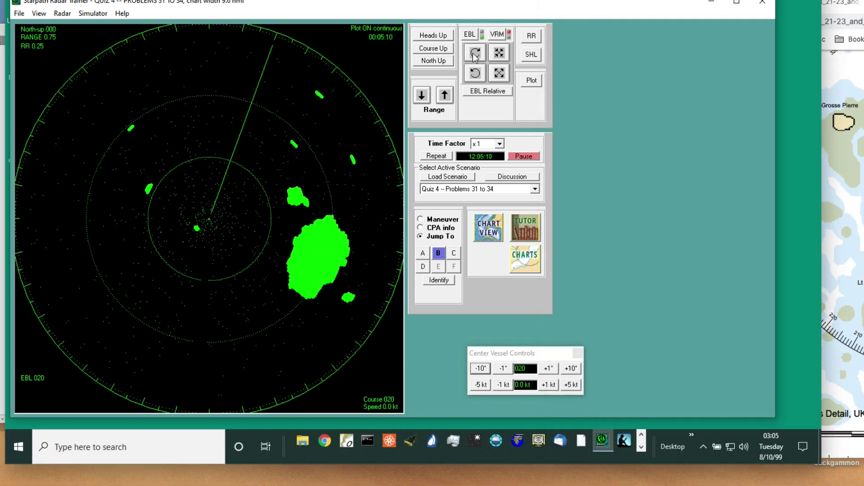
{"action": "left_click", "coordinate": [474, 53]}
{"action": "left_click", "coordinate": [475, 53]}
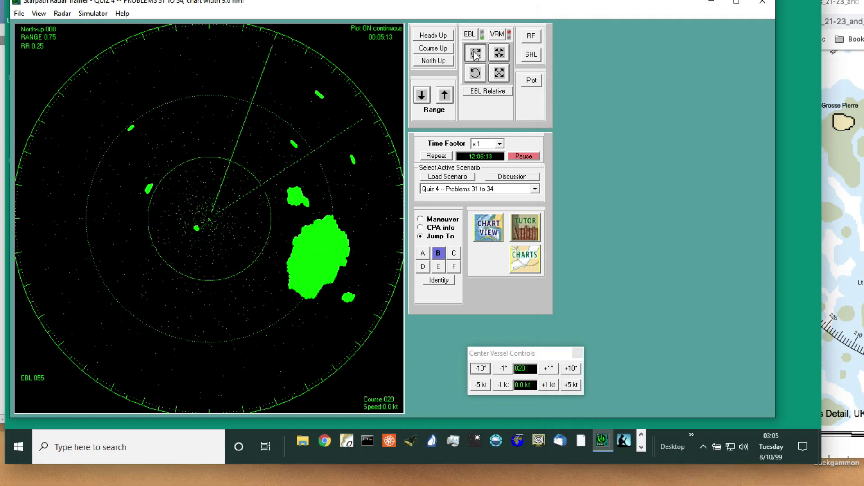
{"action": "left_click", "coordinate": [476, 53]}
{"action": "left_click", "coordinate": [475, 53]}
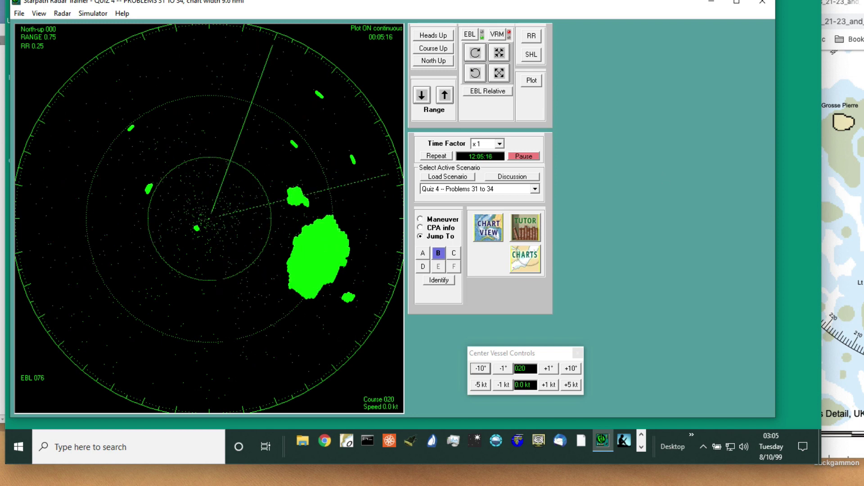
Step: Return to Chartlet 8a in the browser and examine Crevichon, Light "A" and Le Plat Houmet on the full chartlet
{"action": "key", "text": "super+Tab"}
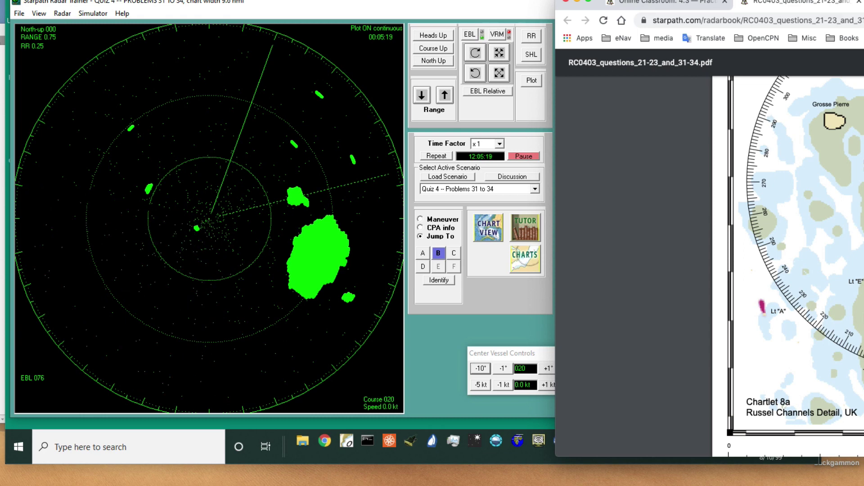
{"action": "left_click", "coordinate": [588, 1]}
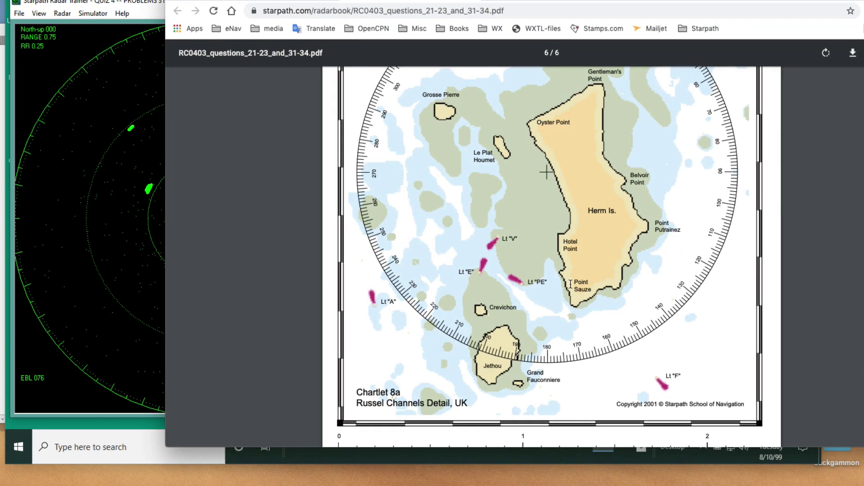
{"action": "scroll", "coordinate": [570, 285], "scroll_direction": "up", "scroll_amount": 1}
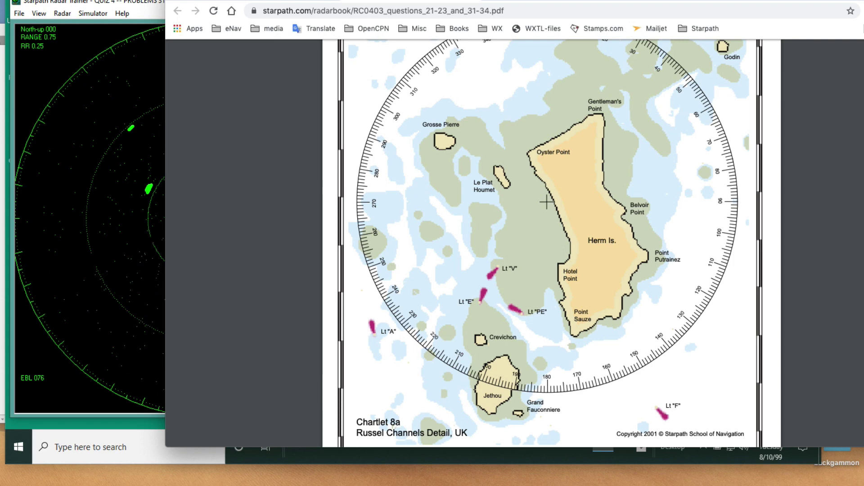
Step: Switch to the Untitled-1 layout document and arrange its window to show Le Plat Houmet, Light "A" and Crevichon on the chartlet
{"action": "key", "text": "alt+Tab"}
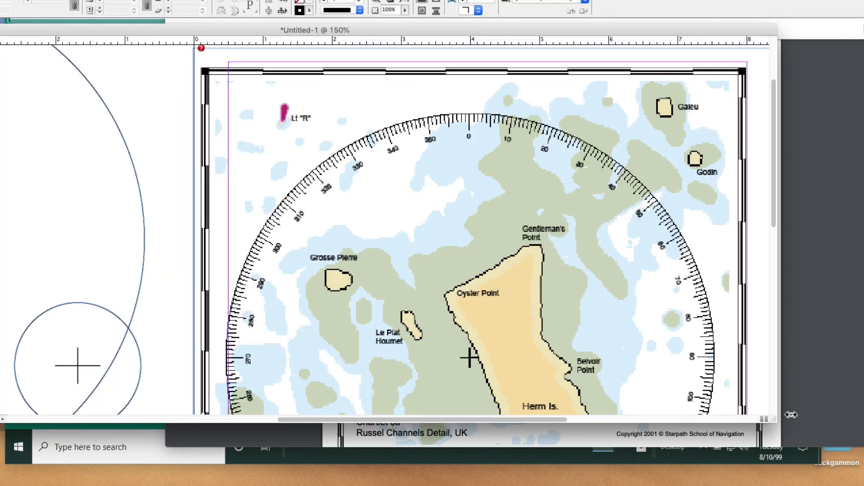
{"action": "left_click_drag", "start_coordinate": [775, 421], "coordinate": [848, 439]}
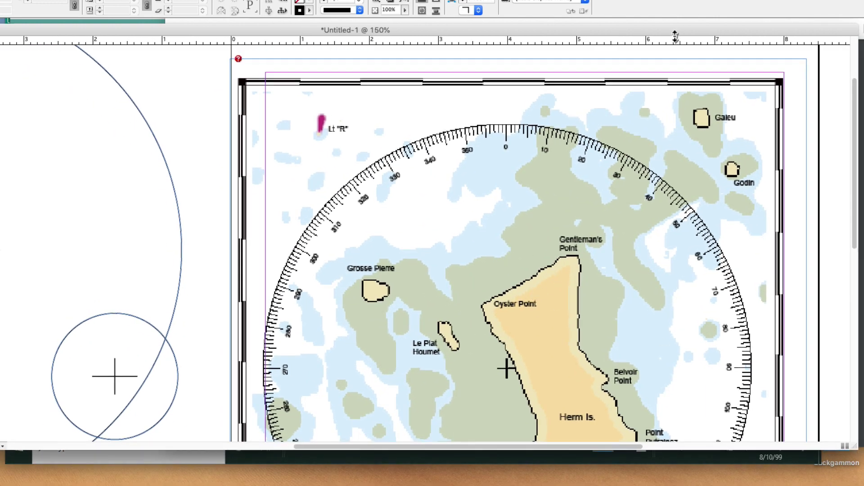
{"action": "left_click_drag", "start_coordinate": [675, 36], "coordinate": [595, 36]}
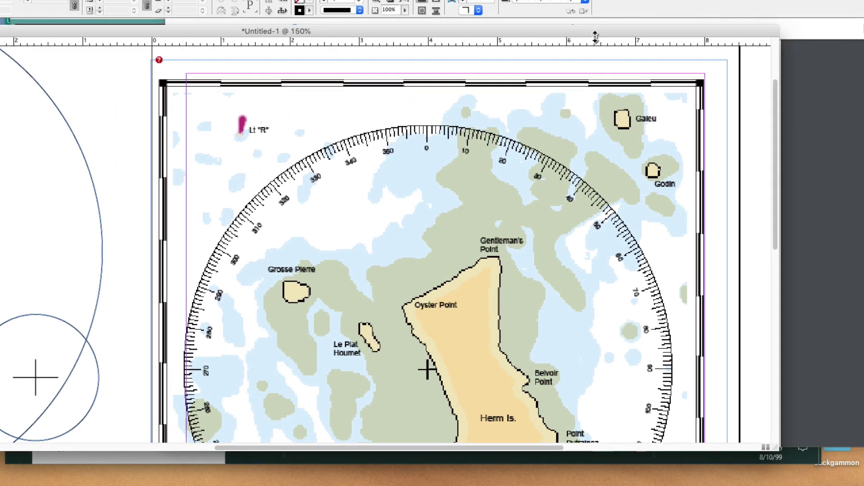
{"action": "left_click", "coordinate": [439, 251]}
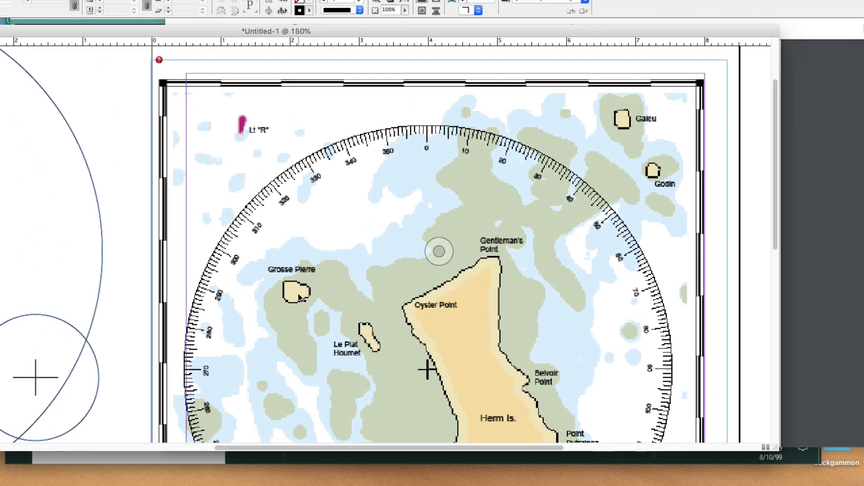
{"action": "scroll", "coordinate": [299, 295], "scroll_direction": "down", "scroll_amount": 5}
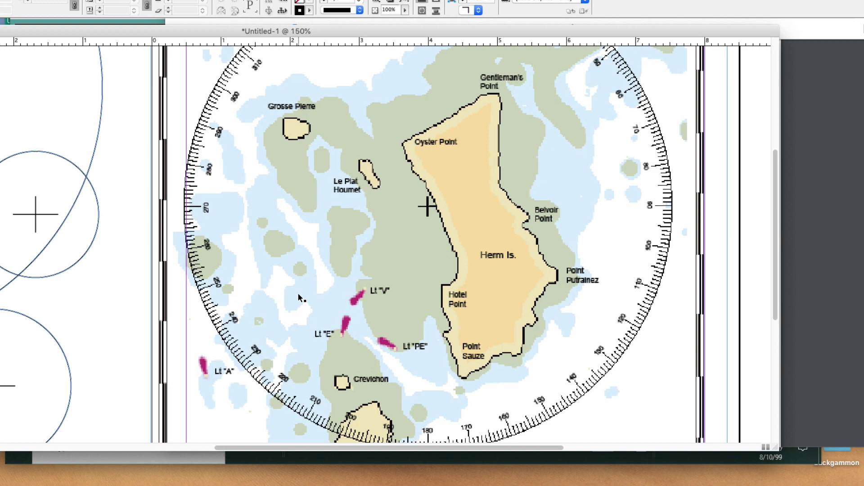
Step: Draw a 076 bearing line from the center of the chartlet's compass rose outward across its rim
{"action": "scroll", "coordinate": [298, 295], "scroll_direction": "up", "scroll_amount": 2}
{"action": "scroll", "coordinate": [299, 295], "scroll_direction": "down", "scroll_amount": 1}
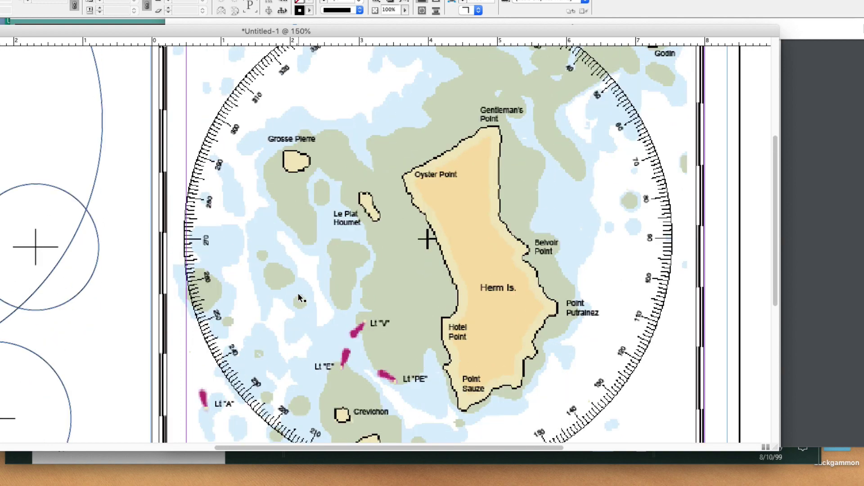
{"action": "scroll", "coordinate": [299, 298], "scroll_direction": "down", "scroll_amount": 1}
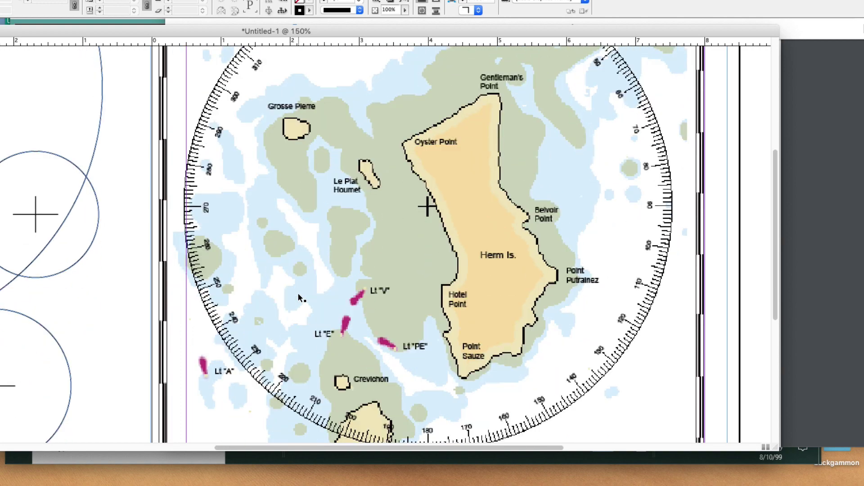
{"action": "scroll", "coordinate": [298, 297], "scroll_direction": "up", "scroll_amount": 1}
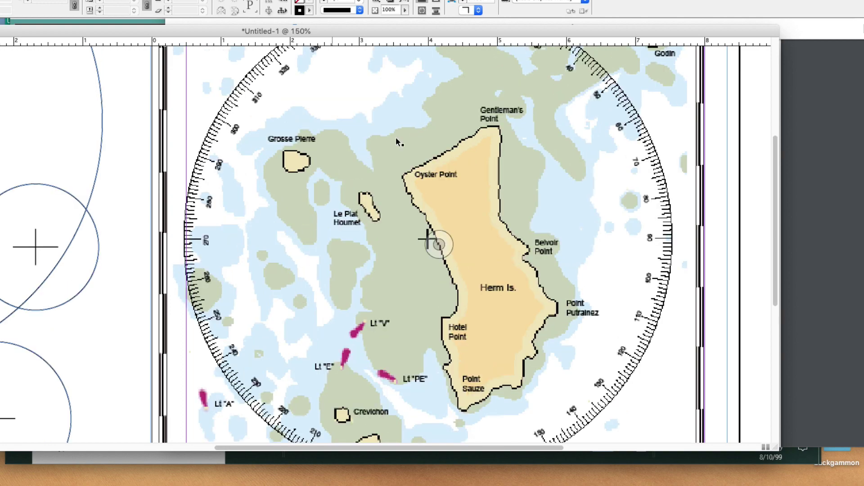
{"action": "left_click_drag", "start_coordinate": [131, 34], "coordinate": [231, 16]}
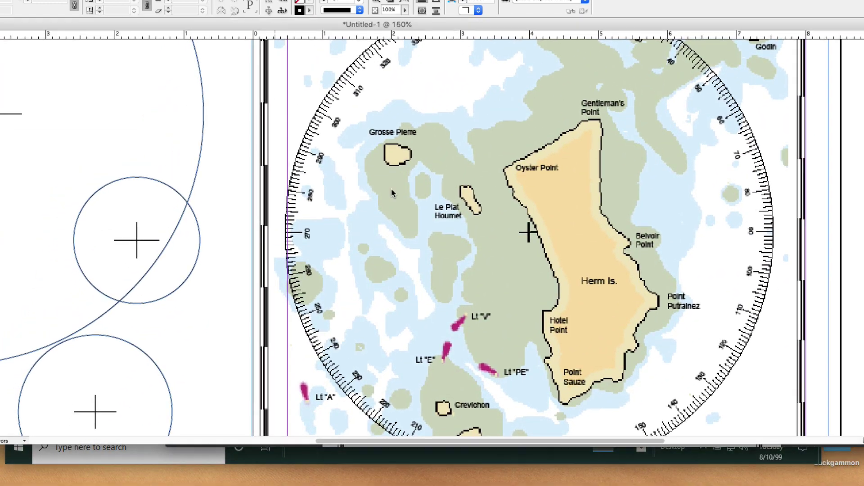
{"action": "left_click", "coordinate": [540, 238]}
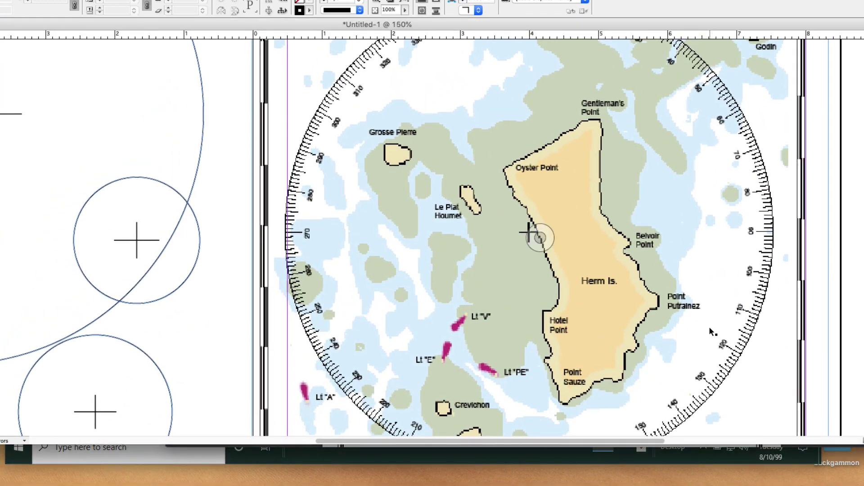
{"action": "mouse_move", "coordinate": [175, 28]}
{"action": "left_mouse_down"}
{"action": "mouse_move", "coordinate": [374, 190]}
{"action": "mouse_move", "coordinate": [396, 430]}
{"action": "mouse_move", "coordinate": [240, 208]}
{"action": "mouse_move", "coordinate": [220, 20]}
{"action": "mouse_move", "coordinate": [160, 29]}
{"action": "left_mouse_up"}
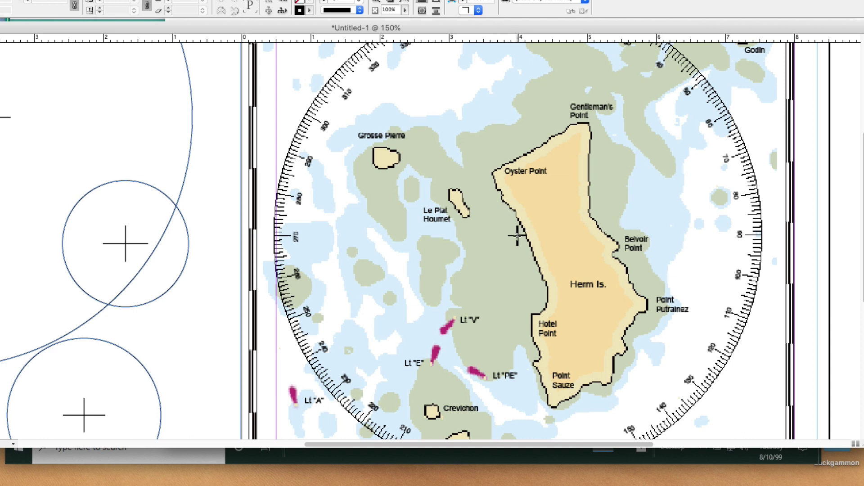
{"action": "left_click_drag", "start_coordinate": [517, 235], "coordinate": [776, 173]}
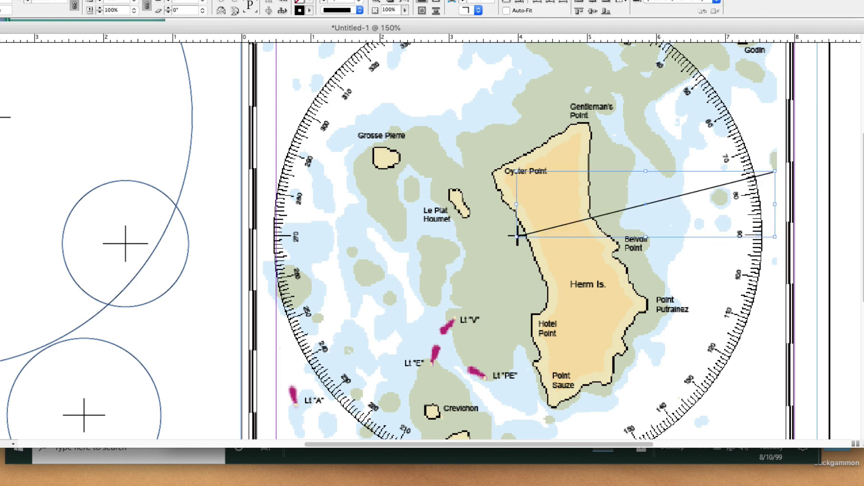
Step: Move the 076 bearing line, keeping its angle, so that it passes through Crevichon
{"action": "left_click", "coordinate": [528, 241]}
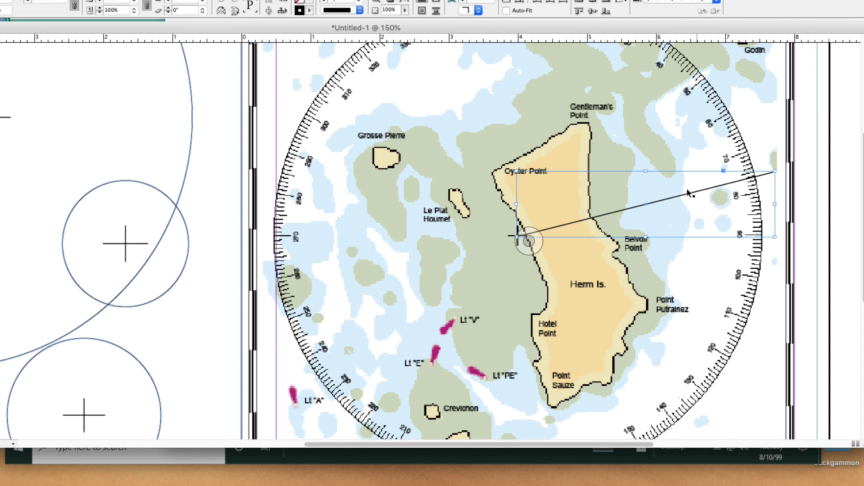
{"action": "left_click_drag", "start_coordinate": [685, 197], "coordinate": [450, 399]}
{"action": "scroll", "coordinate": [661, 372], "scroll_direction": "down", "scroll_amount": 3}
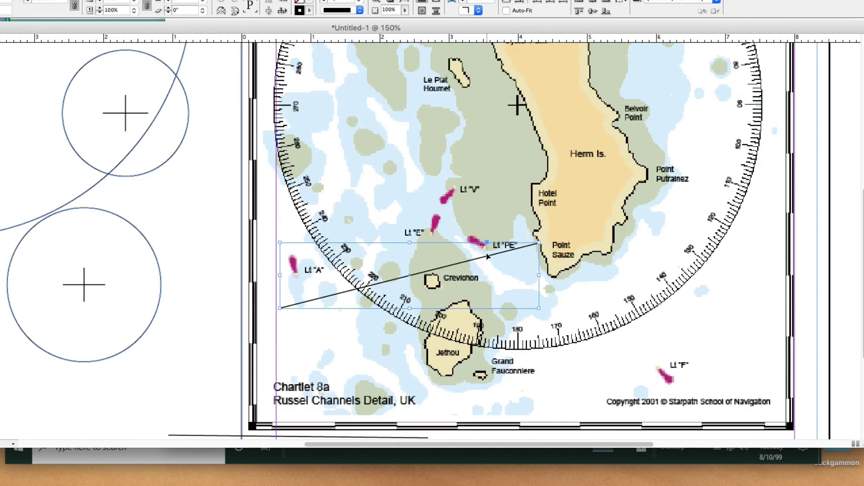
{"action": "left_click_drag", "start_coordinate": [487, 258], "coordinate": [483, 272]}
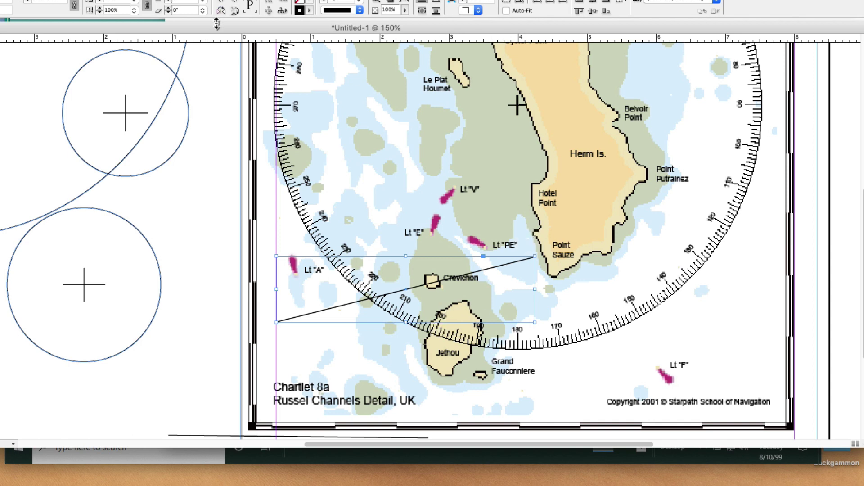
Step: Switch to Radar Trainer and rotate the electronic bearing line to 105 through the largest island echo
{"action": "left_click_drag", "start_coordinate": [208, 28], "coordinate": [725, 346]}
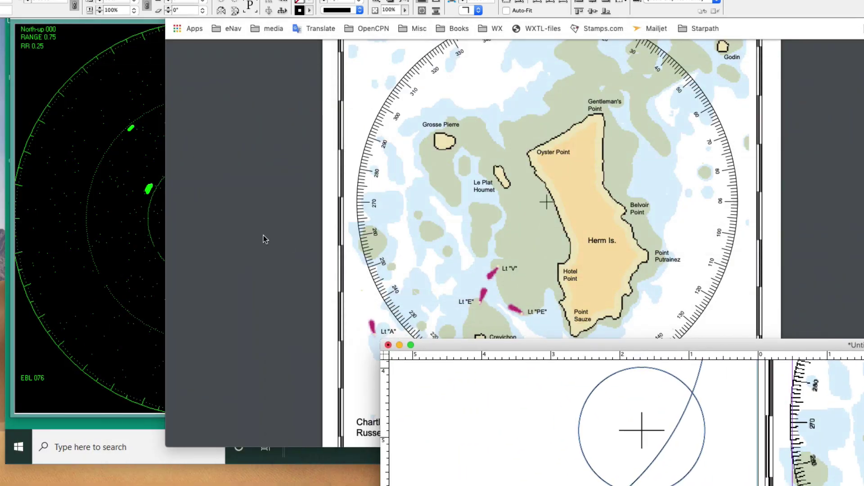
{"action": "left_click", "coordinate": [125, 232]}
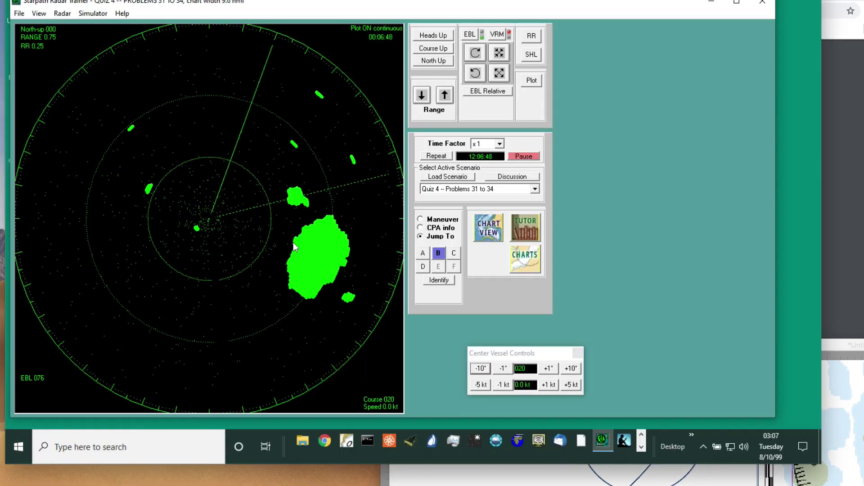
{"action": "left_click", "coordinate": [476, 54]}
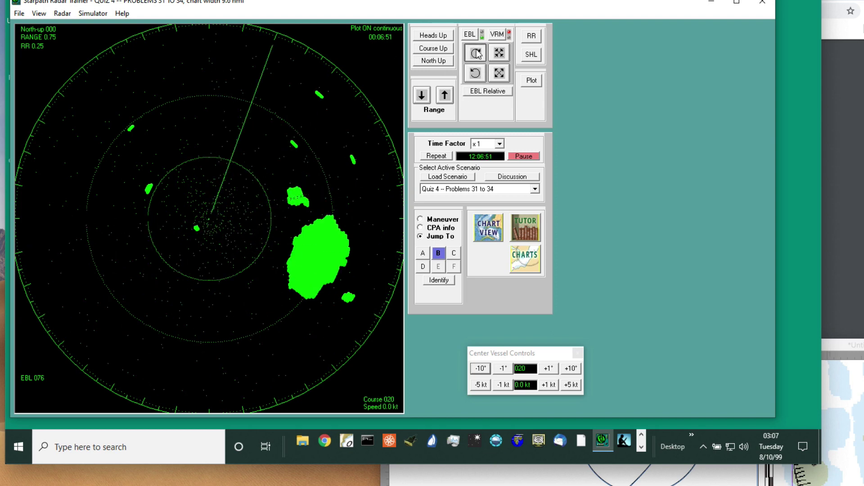
{"action": "left_click", "coordinate": [476, 53]}
{"action": "left_click", "coordinate": [476, 53]}
{"action": "left_click", "coordinate": [476, 53]}
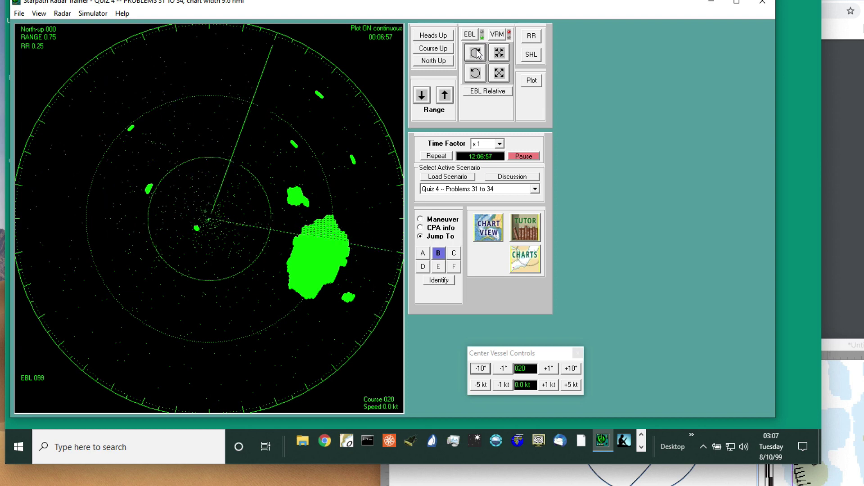
{"action": "left_click", "coordinate": [476, 53]}
{"action": "left_click", "coordinate": [476, 53]}
{"action": "left_click", "coordinate": [476, 53]}
{"action": "left_click", "coordinate": [476, 53]}
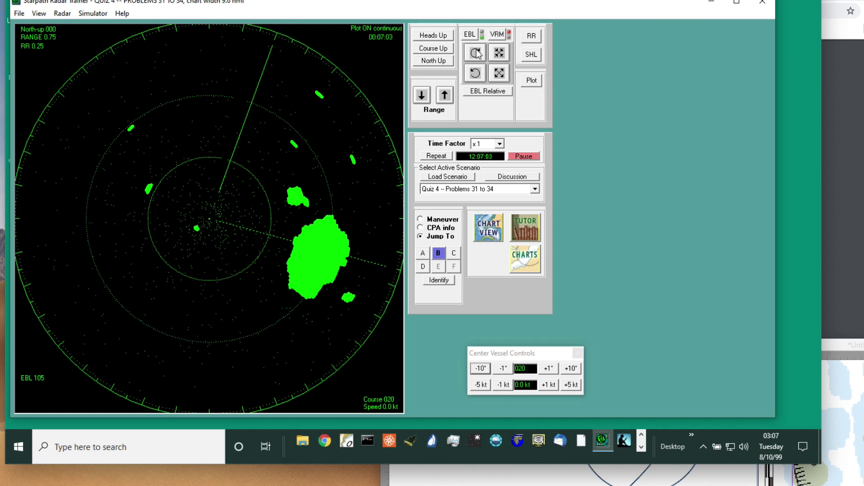
Step: Return to the Untitled-1 layout, draw a 105 bearing line from the compass rose center, and move it through Jethou
{"action": "left_click", "coordinate": [842, 346]}
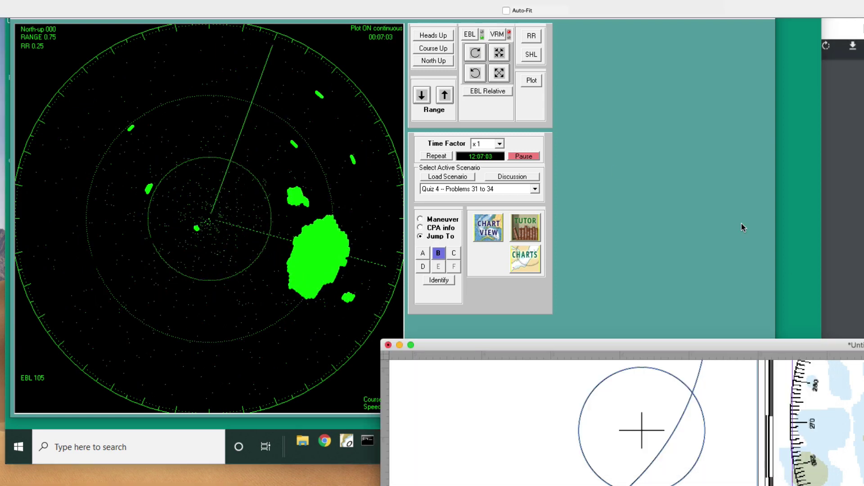
{"action": "mouse_move", "coordinate": [744, 345]}
{"action": "left_mouse_down"}
{"action": "mouse_move", "coordinate": [545, 98]}
{"action": "mouse_move", "coordinate": [302, 99]}
{"action": "left_mouse_up"}
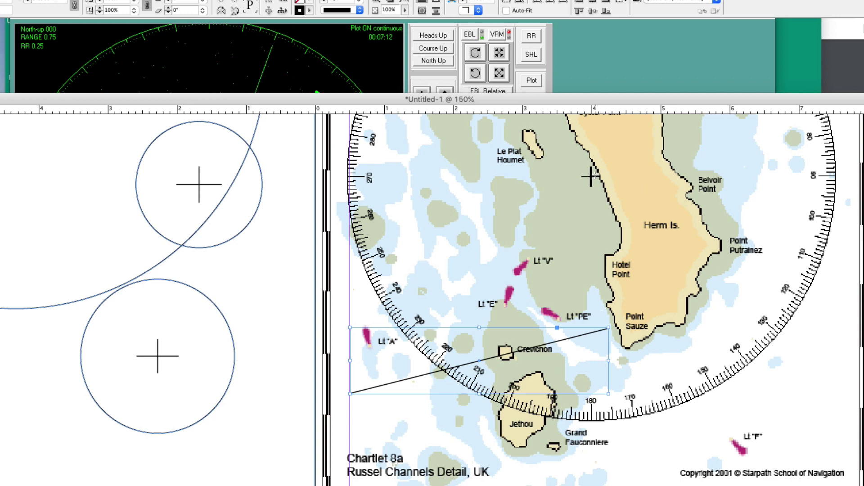
{"action": "mouse_move", "coordinate": [591, 175]}
{"action": "left_mouse_down"}
{"action": "mouse_move", "coordinate": [695, 184]}
{"action": "mouse_move", "coordinate": [858, 225]}
{"action": "mouse_move", "coordinate": [841, 260]}
{"action": "mouse_move", "coordinate": [862, 248]}
{"action": "left_mouse_up"}
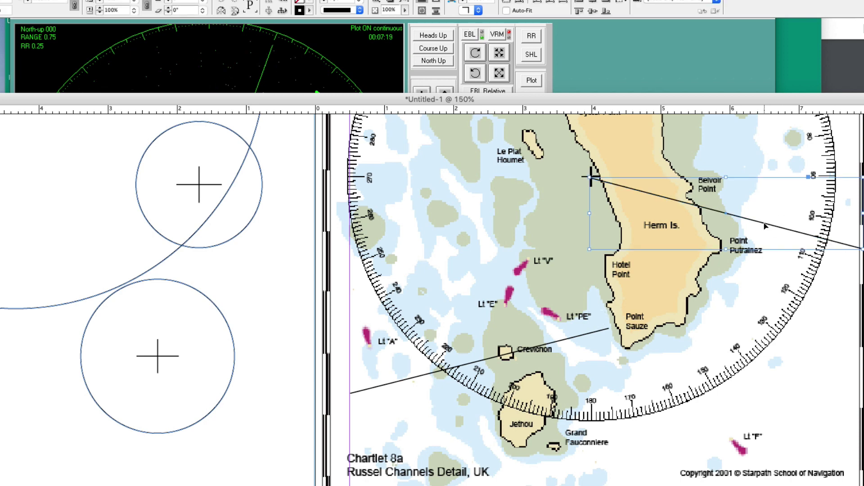
{"action": "left_click_drag", "start_coordinate": [767, 224], "coordinate": [460, 385]}
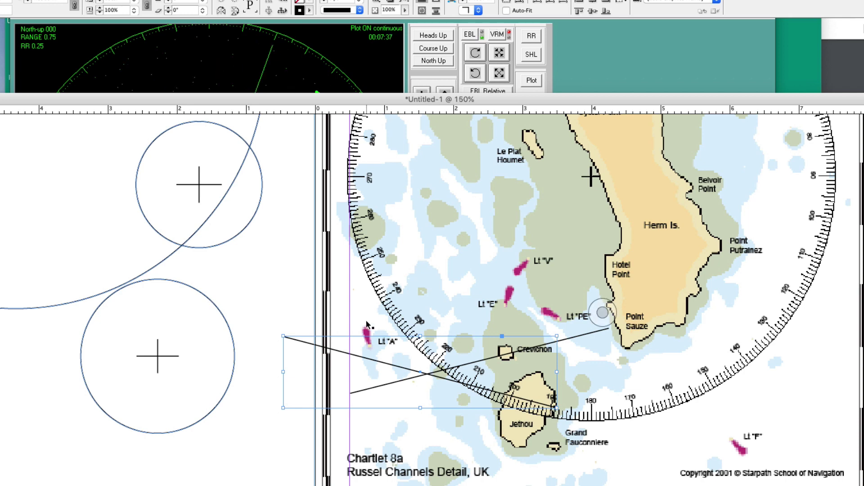
Step: Draw a line from Light "A" to the intersection of the two bearing lines and move it to the zero end of the nautical-mile scale
{"action": "scroll", "coordinate": [805, 405], "scroll_direction": "down", "scroll_amount": 5}
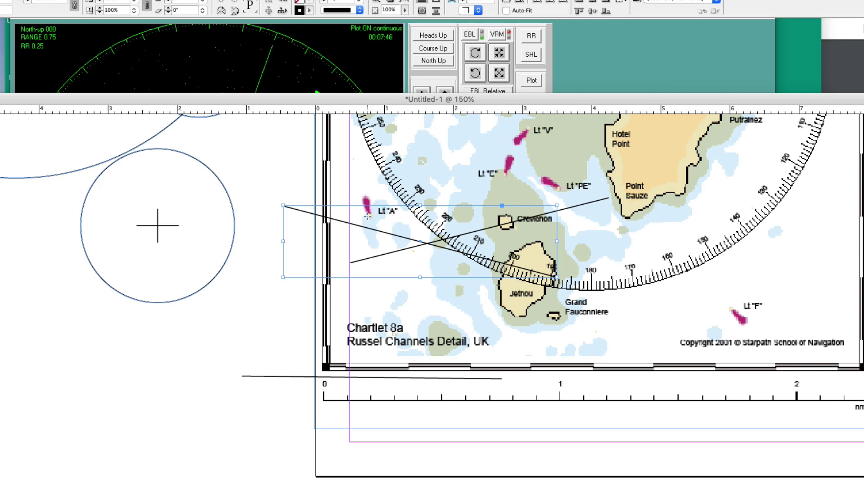
{"action": "key", "text": "super+shift+a"}
{"action": "left_click_drag", "start_coordinate": [372, 217], "coordinate": [428, 244]}
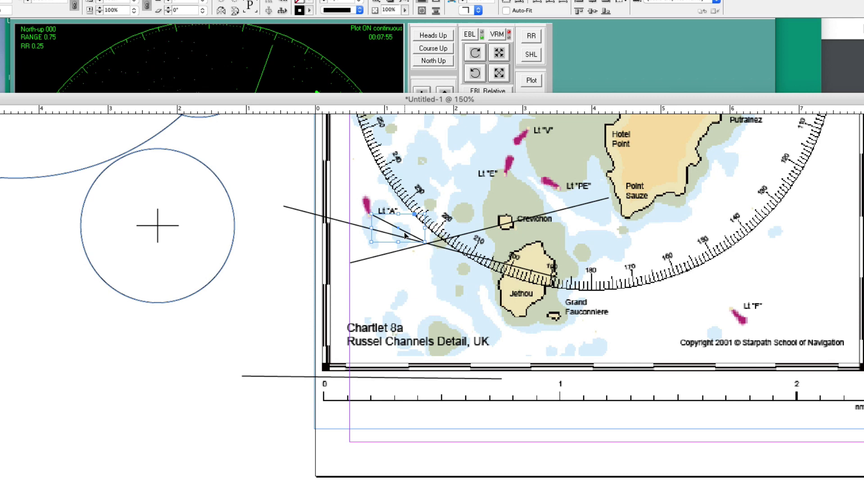
{"action": "left_click_drag", "start_coordinate": [406, 235], "coordinate": [363, 423]}
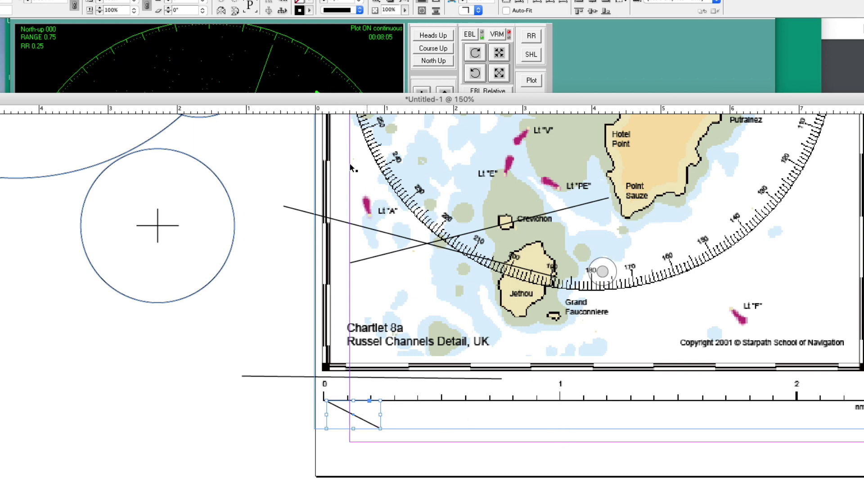
Step: Compare the chartlet with the Radar Trainer display and set the radar range to 1.5 to examine the echoes near the heading line
{"action": "left_click_drag", "start_coordinate": [294, 101], "coordinate": [863, 472]}
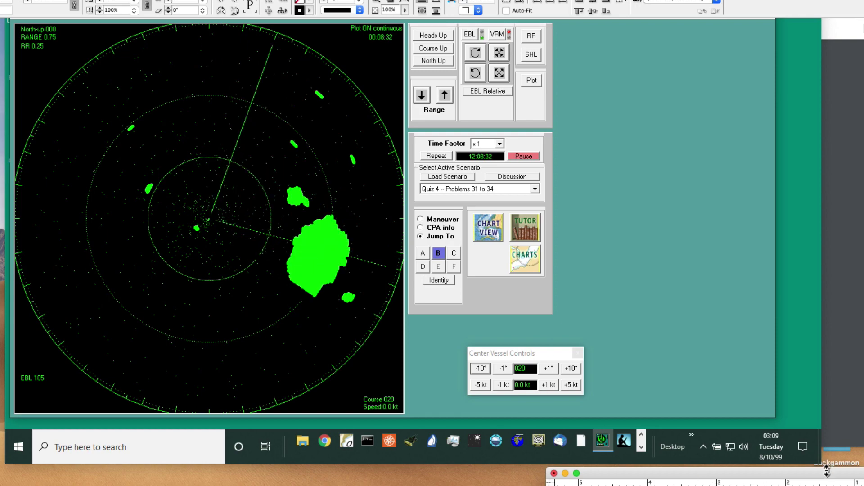
{"action": "left_click_drag", "start_coordinate": [821, 475], "coordinate": [718, 415]}
{"action": "left_click_drag", "start_coordinate": [380, 25], "coordinate": [231, 68]}
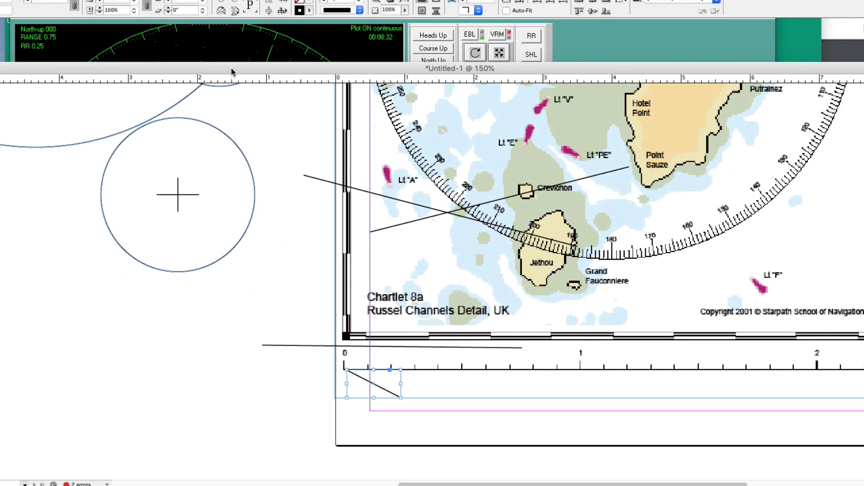
{"action": "scroll", "coordinate": [561, 191], "scroll_direction": "up", "scroll_amount": 5}
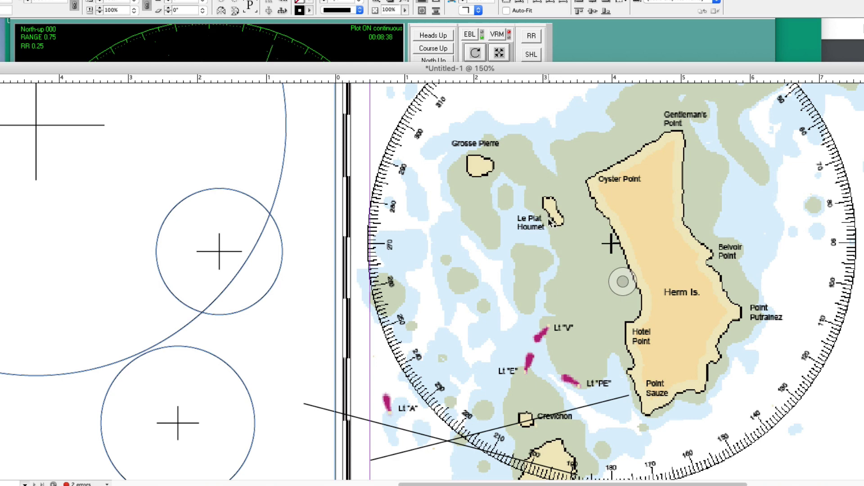
{"action": "left_click_drag", "start_coordinate": [325, 68], "coordinate": [863, 291]}
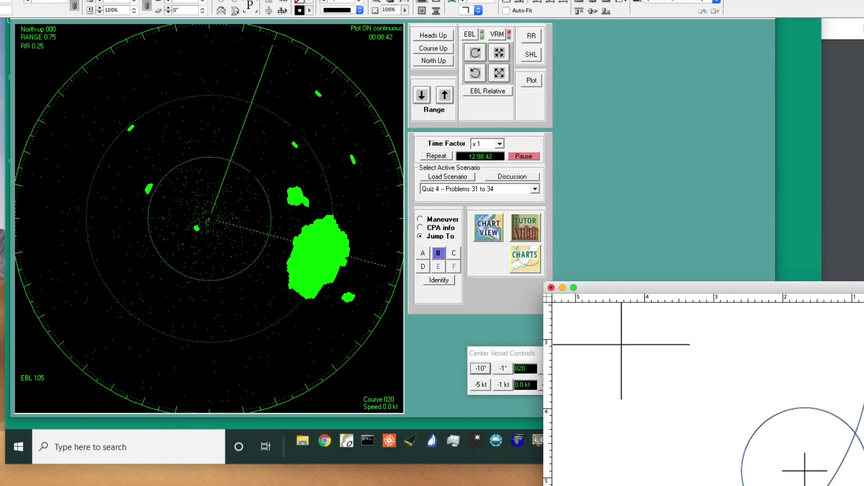
{"action": "left_click", "coordinate": [444, 97]}
{"action": "left_click", "coordinate": [444, 97]}
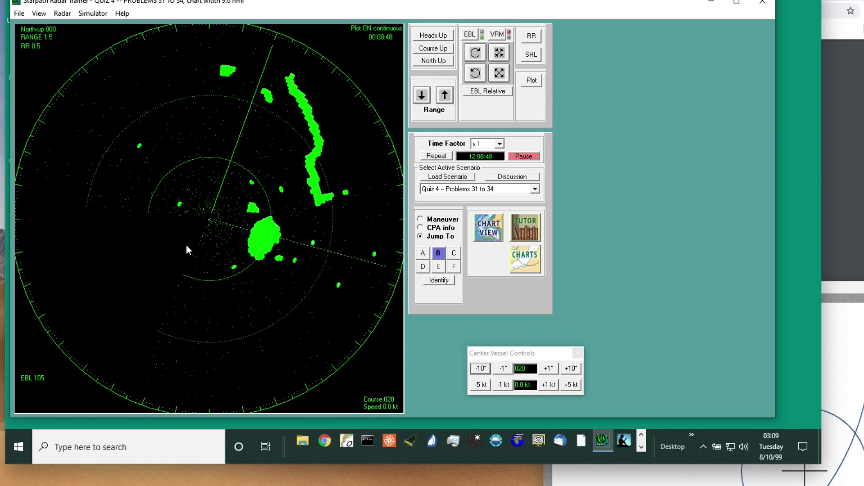
{"action": "left_click", "coordinate": [421, 96]}
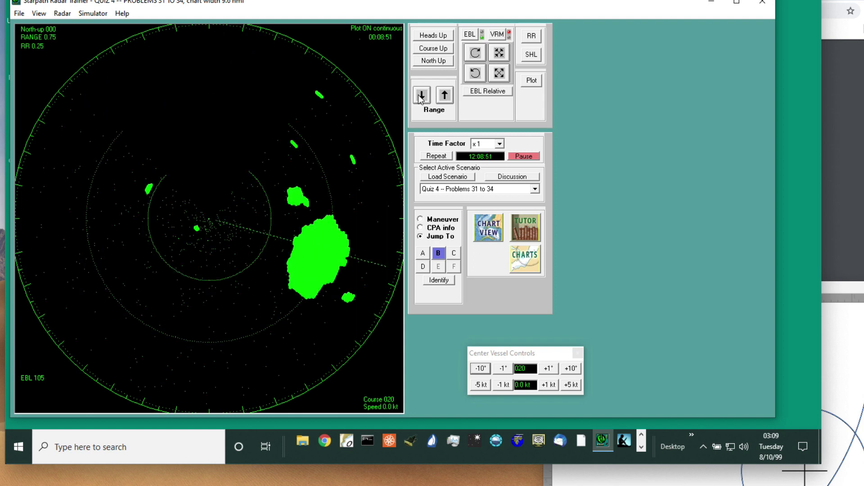
{"action": "left_click", "coordinate": [444, 96]}
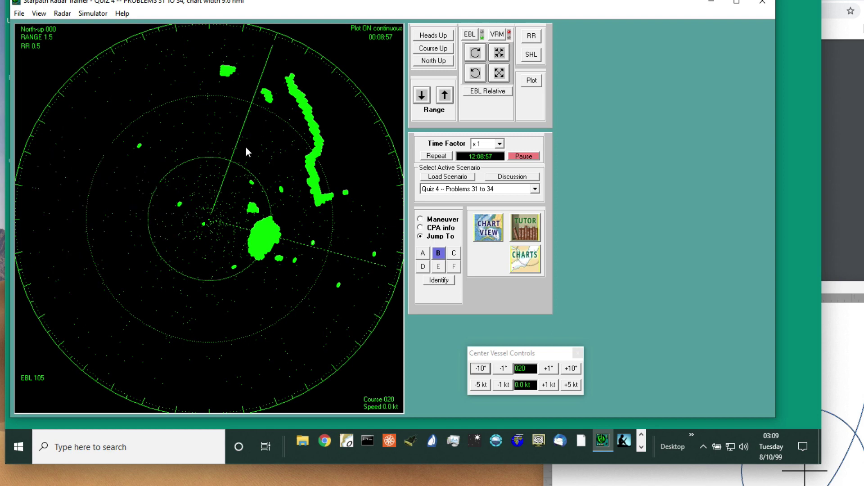
Step: Return to the Untitled-1 layout, draw a 020 line from the compass rose center, and move it through the bearing lines' intersection
{"action": "key", "text": "super+Tab"}
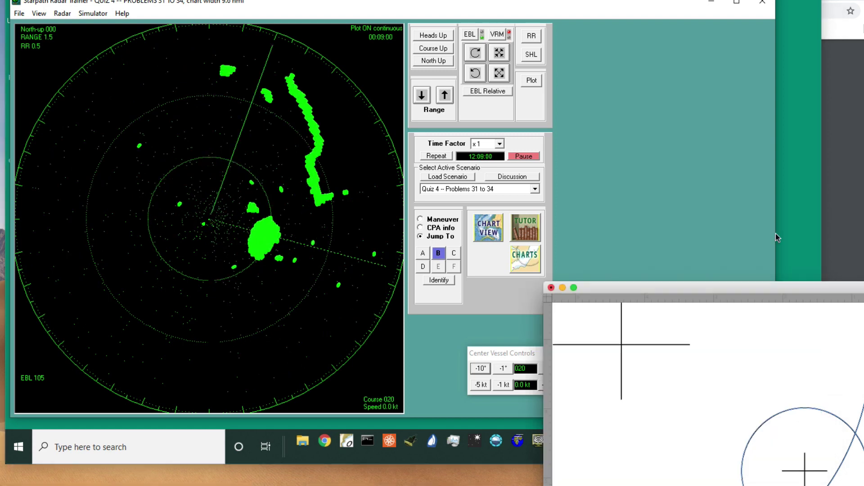
{"action": "left_click_drag", "start_coordinate": [852, 153], "coordinate": [500, 159]}
{"action": "scroll", "coordinate": [699, 341], "scroll_direction": "up", "scroll_amount": 3}
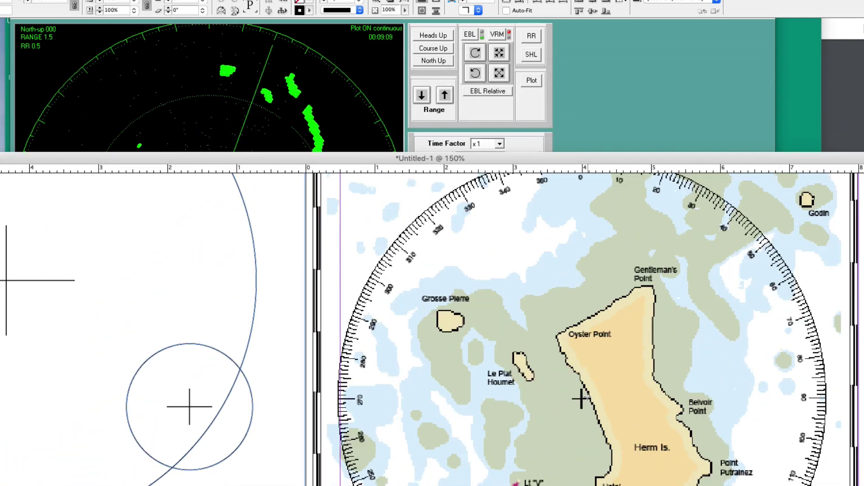
{"action": "left_click", "coordinate": [581, 399]}
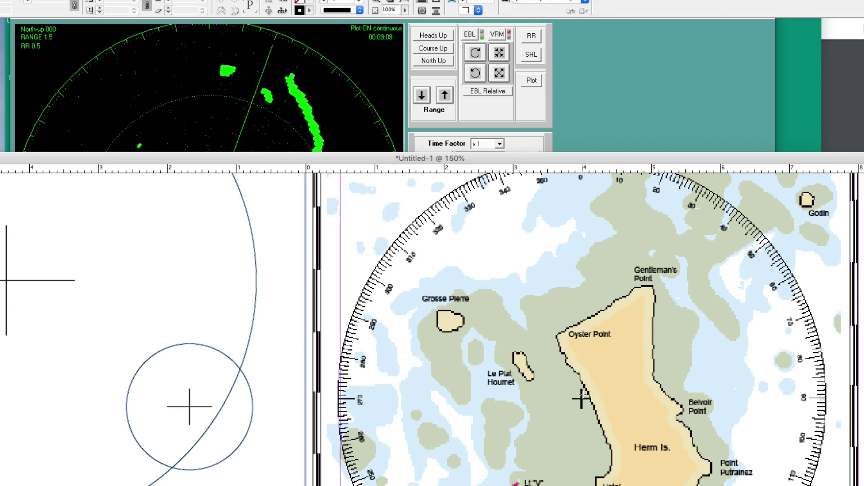
{"action": "left_click_drag", "start_coordinate": [581, 399], "coordinate": [675, 221]}
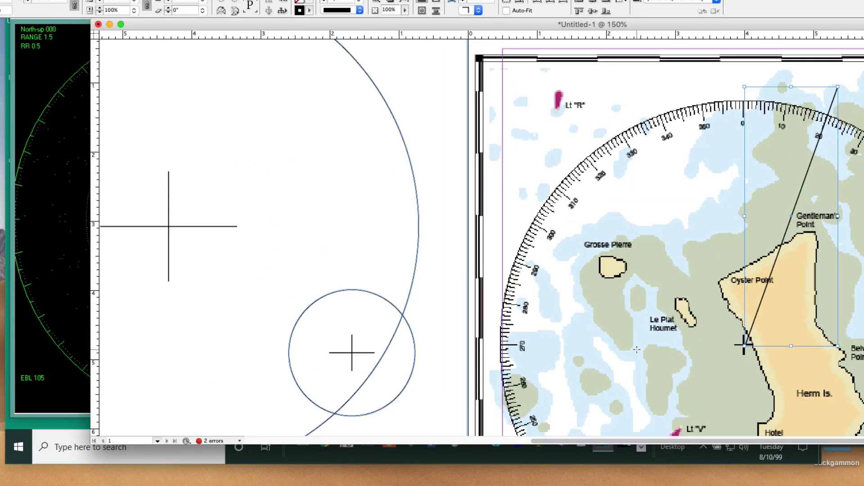
{"action": "scroll", "coordinate": [636, 350], "scroll_direction": "down", "scroll_amount": 5}
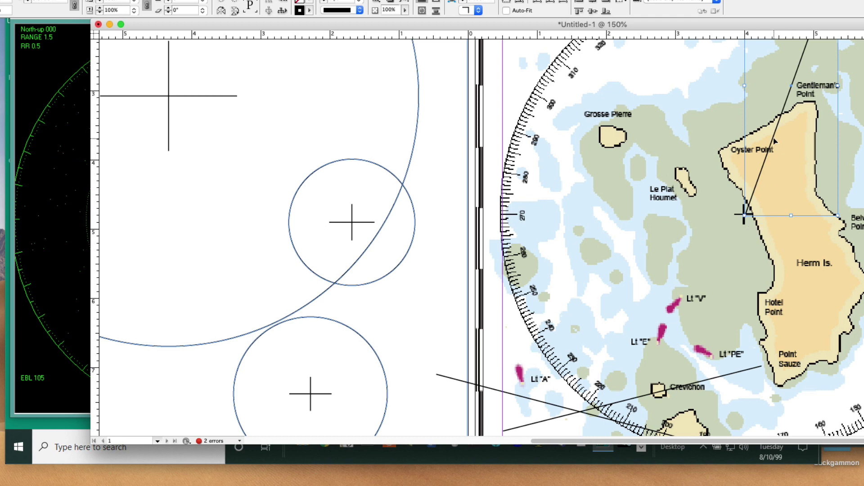
{"action": "left_click_drag", "start_coordinate": [775, 142], "coordinate": [605, 351]}
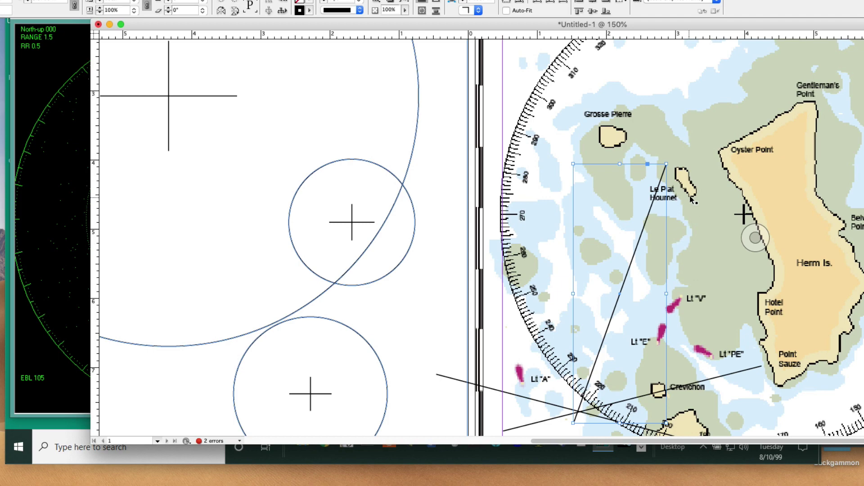
Step: Compare the chartlet around Le Plat Houmet with the Radar Trainer echoes, checking the radar ranges 0.75 and 1.5
{"action": "left_click_drag", "start_coordinate": [444, 24], "coordinate": [764, 50]}
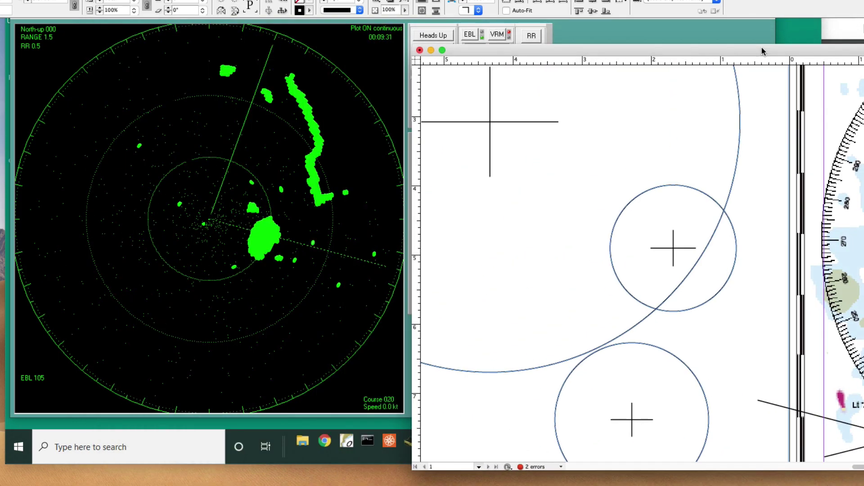
{"action": "left_click_drag", "start_coordinate": [686, 51], "coordinate": [717, 58]}
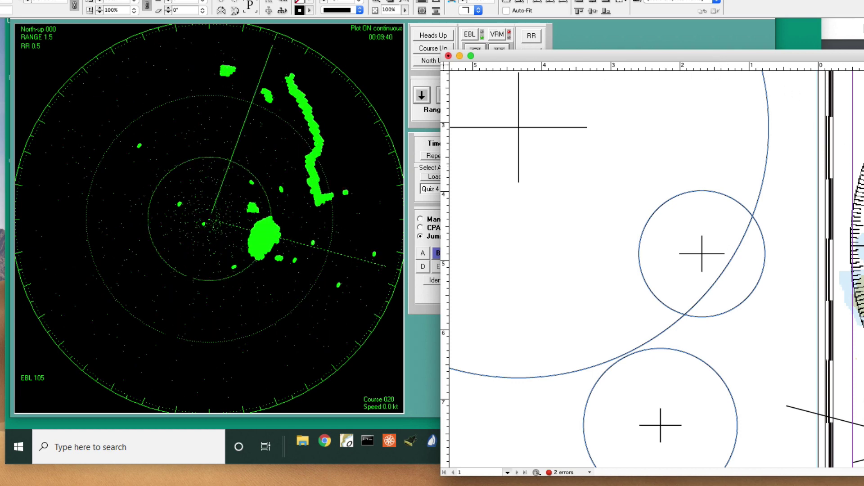
{"action": "left_click_drag", "start_coordinate": [862, 56], "coordinate": [370, 143]}
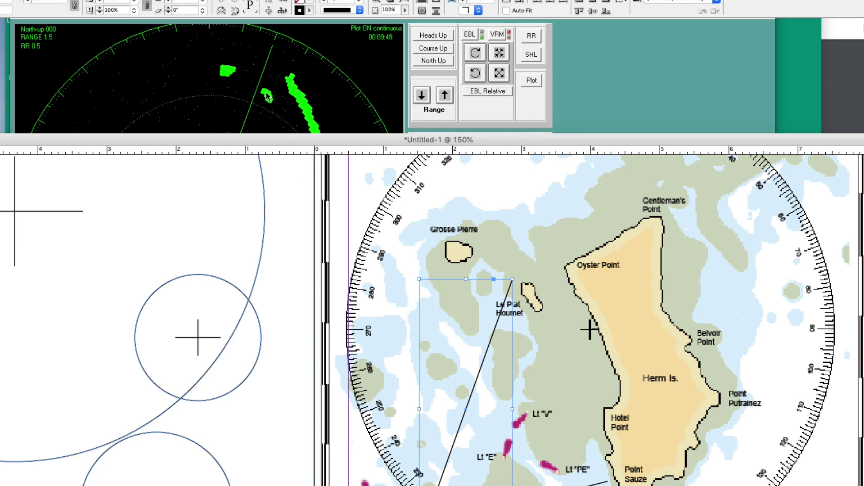
{"action": "left_click_drag", "start_coordinate": [211, 142], "coordinate": [821, 311]}
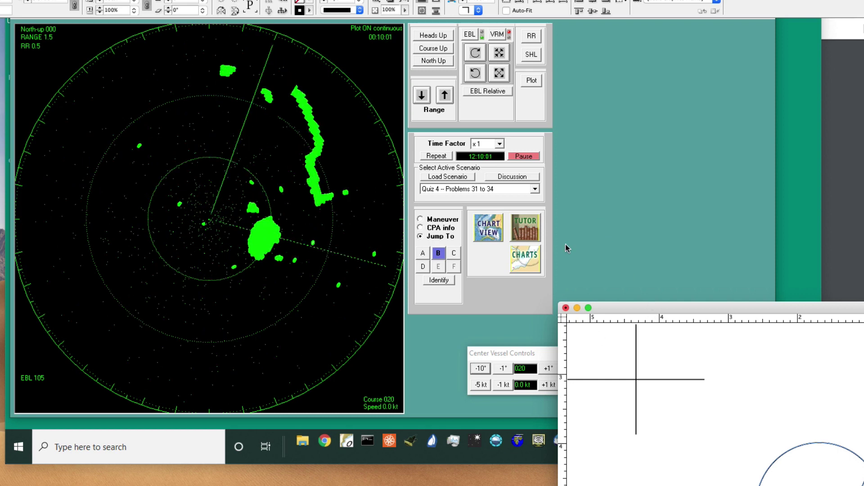
{"action": "left_click_drag", "start_coordinate": [613, 308], "coordinate": [571, 396]}
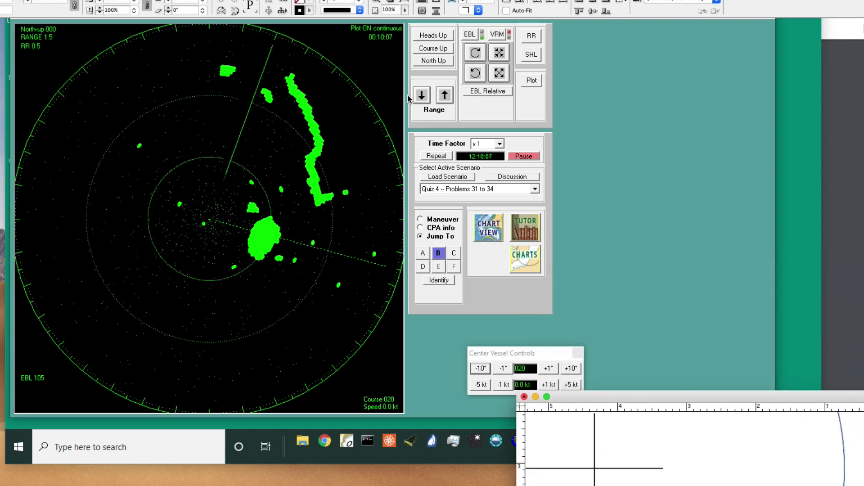
{"action": "left_click", "coordinate": [422, 97]}
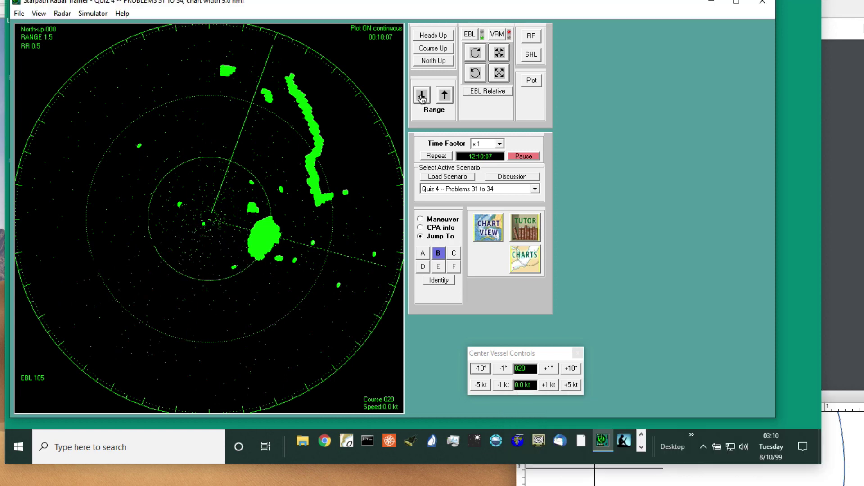
{"action": "left_click", "coordinate": [422, 96]}
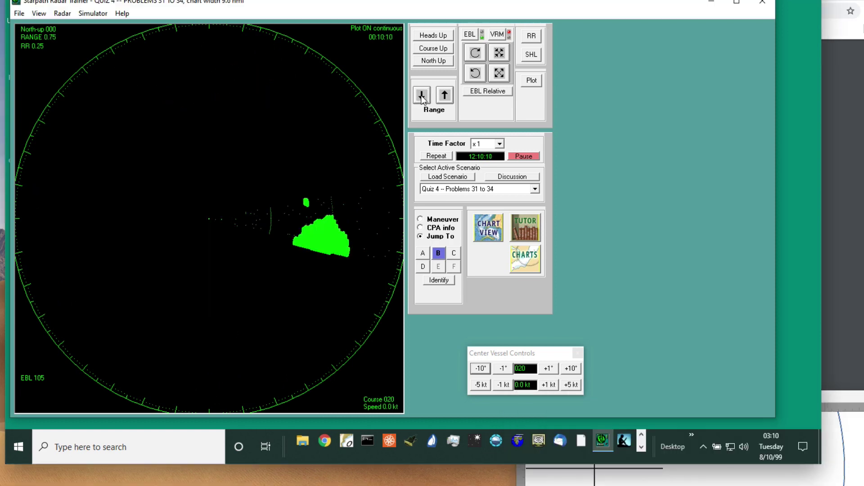
{"action": "left_click", "coordinate": [445, 95]}
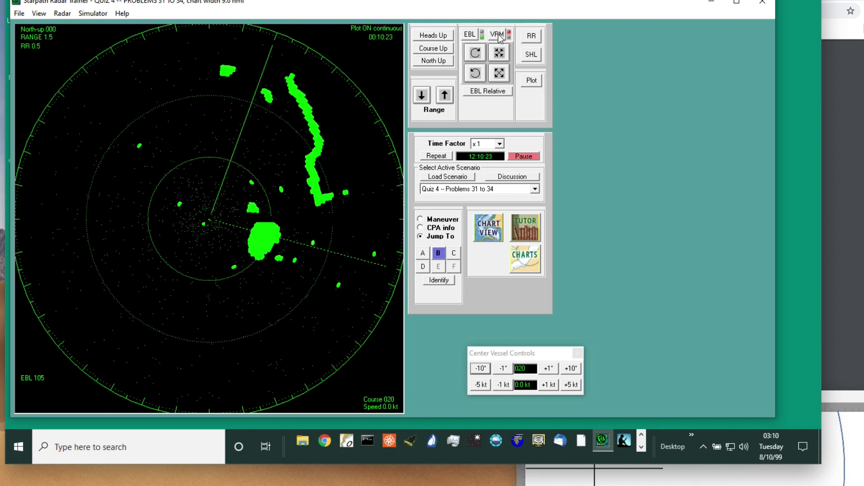
Step: Turn on the VRM and adjust its ring to Le Plat Houmet's echo near the heading line to measure its range
{"action": "left_click", "coordinate": [500, 53]}
{"action": "left_click", "coordinate": [499, 73]}
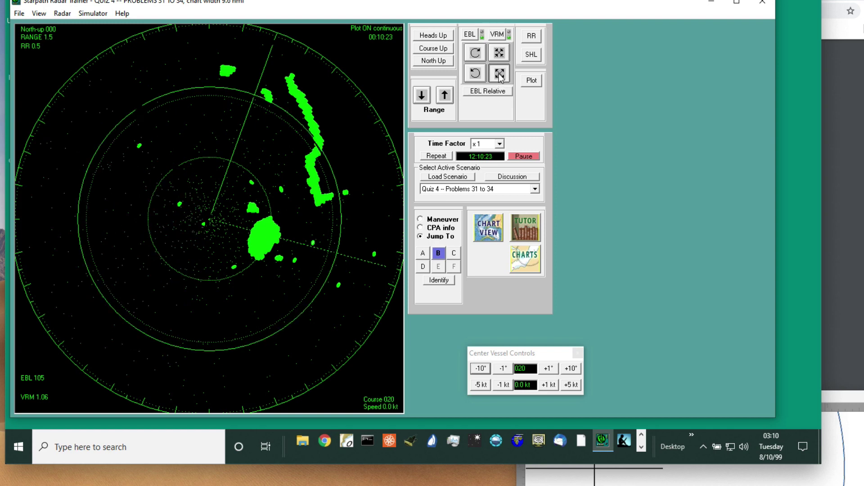
{"action": "left_click", "coordinate": [500, 75]}
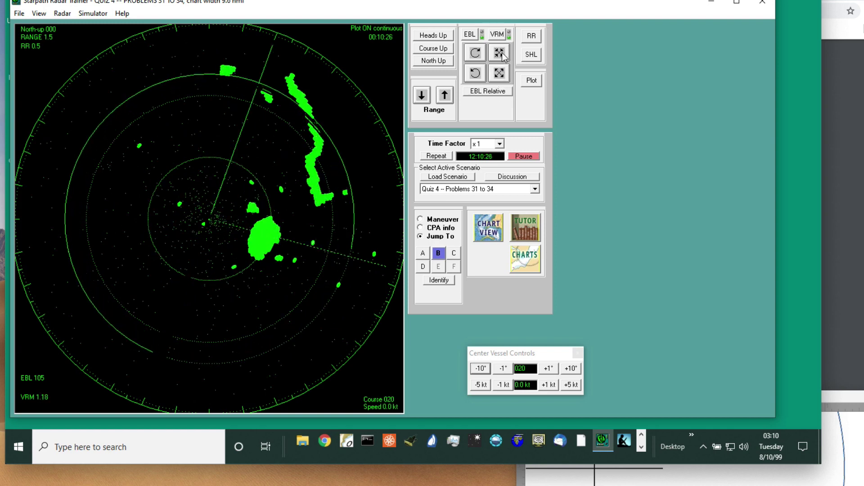
{"action": "left_click", "coordinate": [501, 53]}
{"action": "left_click", "coordinate": [502, 53]}
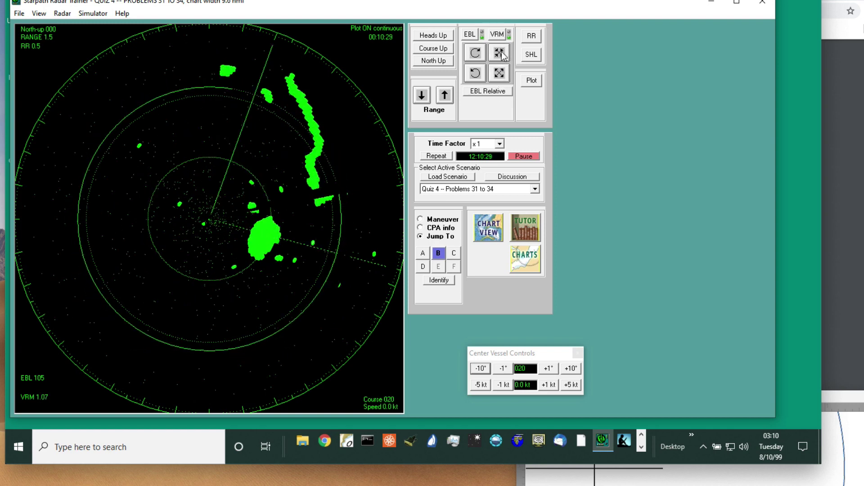
{"action": "left_click", "coordinate": [501, 54]}
{"action": "left_click", "coordinate": [502, 54]}
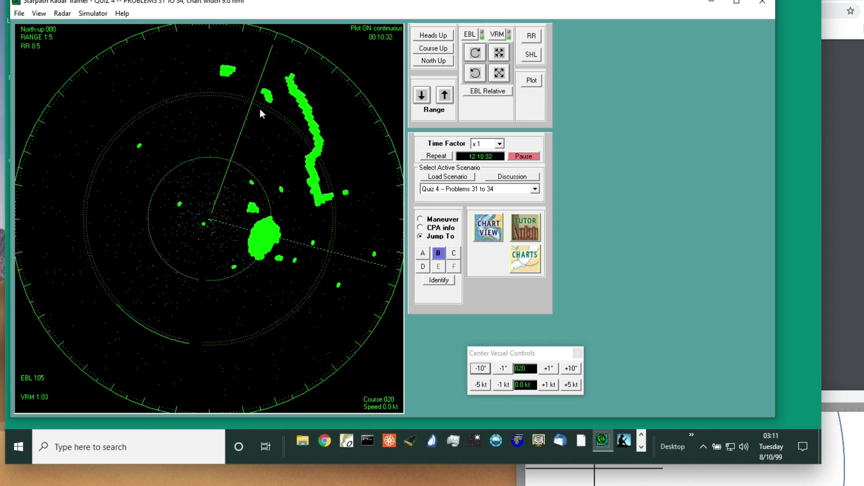
{"action": "left_click", "coordinate": [498, 74]}
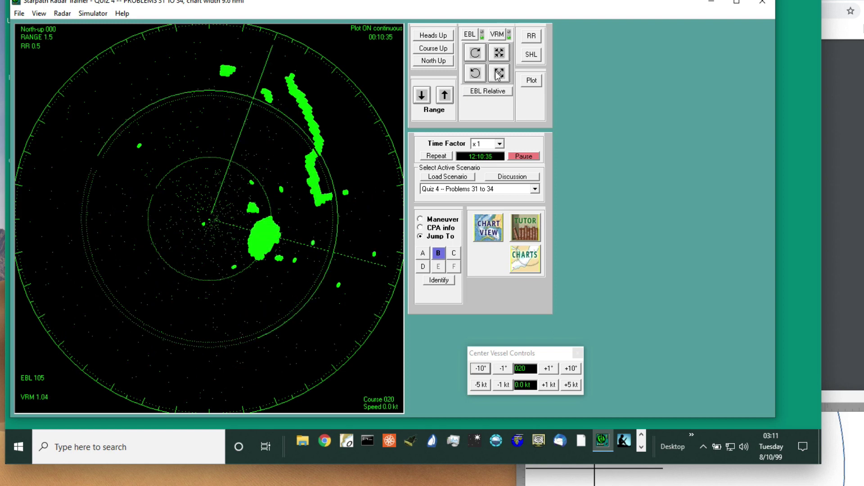
{"action": "left_click", "coordinate": [498, 74]}
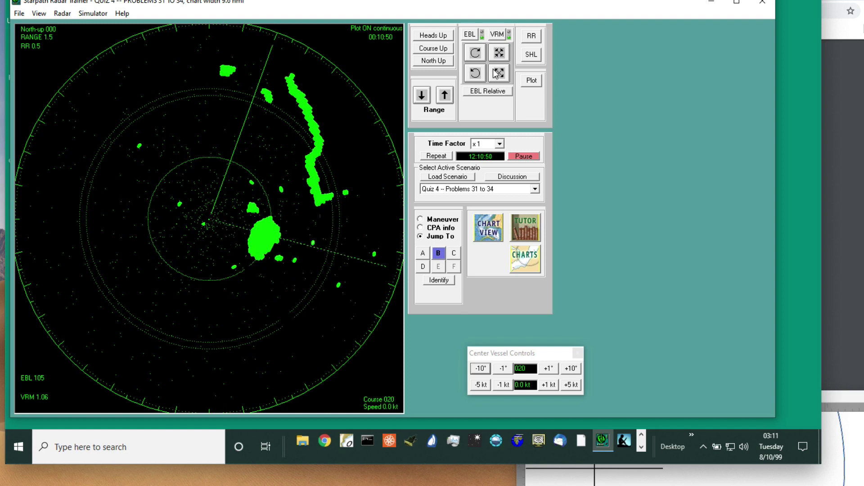
Step: Shrink the VRM ring to Crevichon's echo and set the radar range to 0.5 for a closer view
{"action": "left_click", "coordinate": [500, 54]}
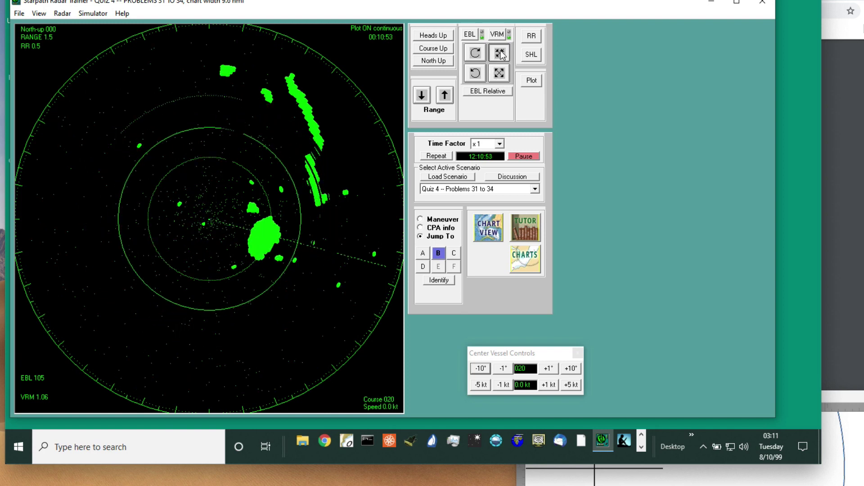
{"action": "left_click", "coordinate": [500, 54]}
{"action": "left_click", "coordinate": [499, 54]}
{"action": "left_click", "coordinate": [499, 54]}
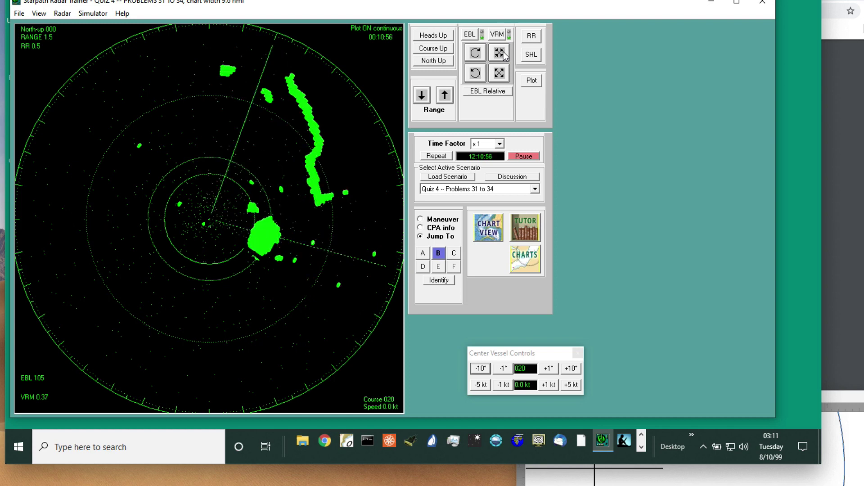
{"action": "left_click", "coordinate": [499, 54]}
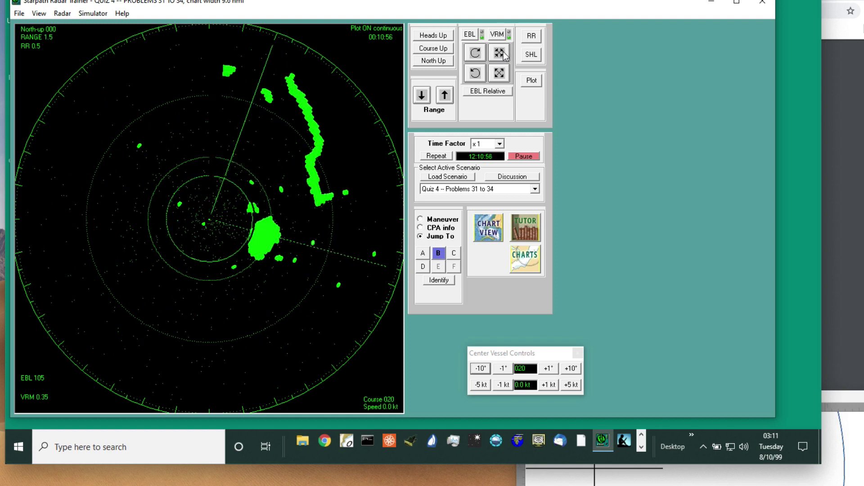
{"action": "left_click", "coordinate": [446, 96]}
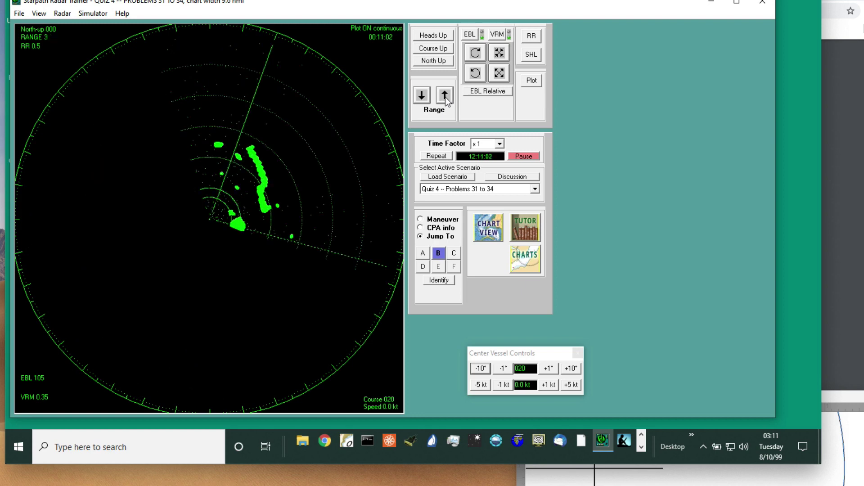
{"action": "left_click", "coordinate": [421, 97]}
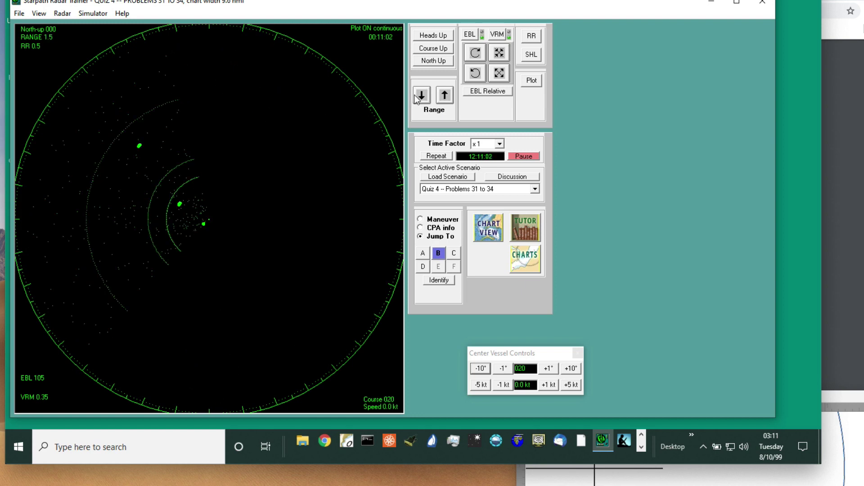
{"action": "left_click", "coordinate": [421, 96]}
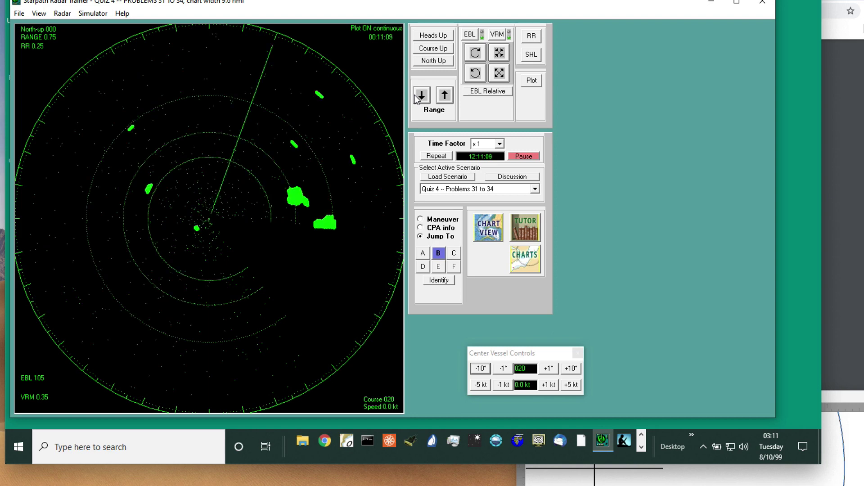
{"action": "left_click", "coordinate": [415, 96]}
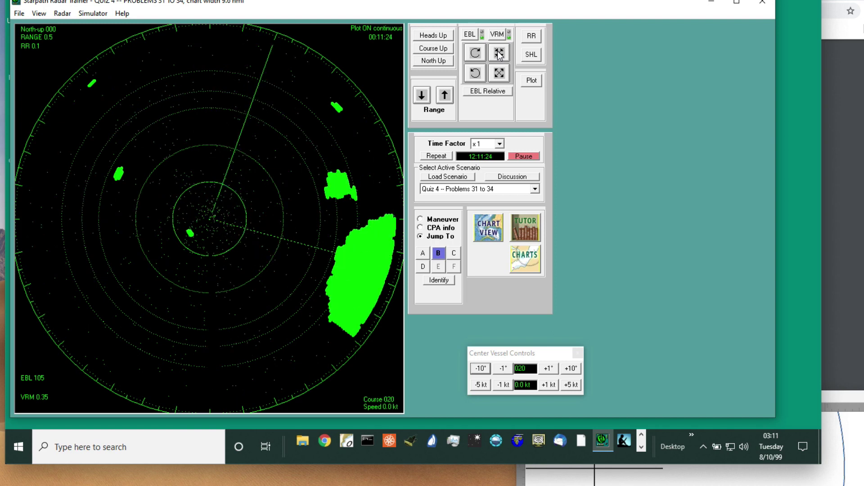
Step: Fine-tune the VRM ring on Crevichon's echo to measure its range
{"action": "left_click", "coordinate": [495, 76]}
{"action": "left_click", "coordinate": [499, 72]}
{"action": "left_click", "coordinate": [497, 54]}
{"action": "left_click", "coordinate": [501, 75]}
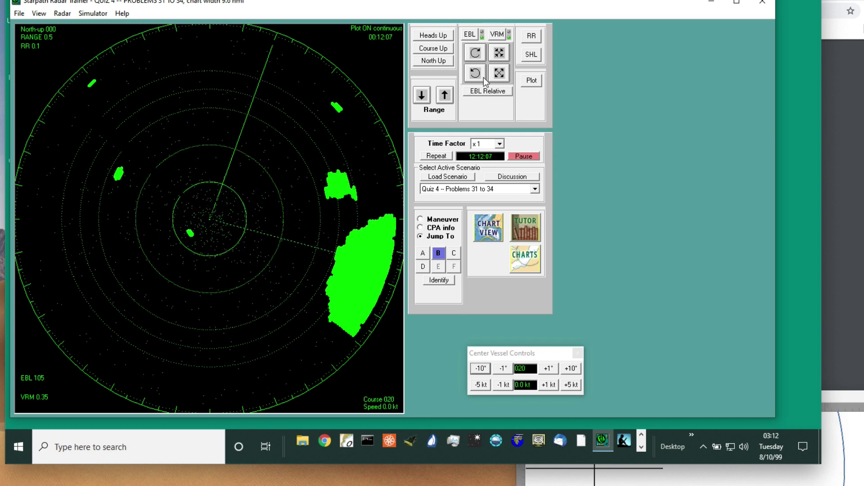
{"action": "left_click", "coordinate": [500, 73]}
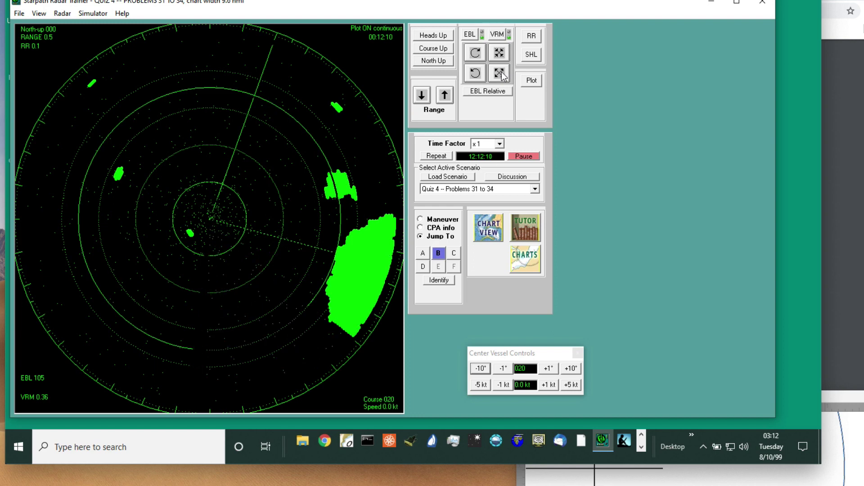
{"action": "left_click", "coordinate": [499, 73]}
Step: Shrink the VRM ring to the echo of Light "A" to measure its range
{"action": "left_click", "coordinate": [501, 58]}
{"action": "left_click", "coordinate": [501, 57]}
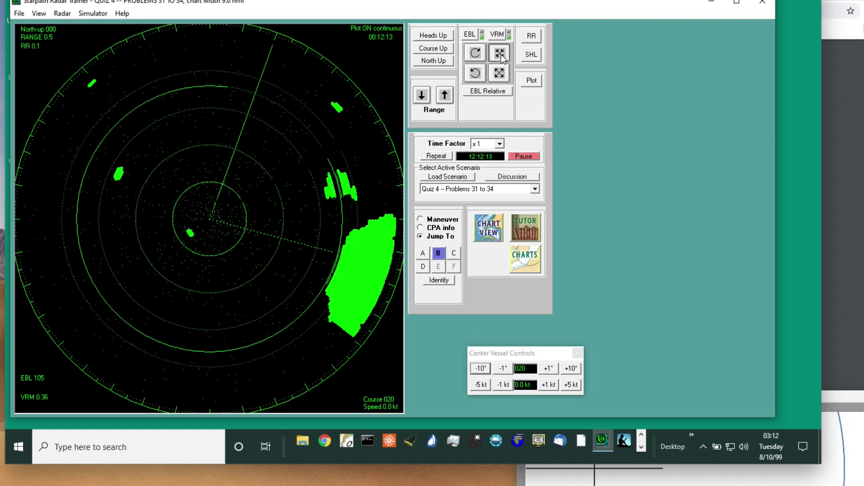
{"action": "left_click", "coordinate": [502, 58]}
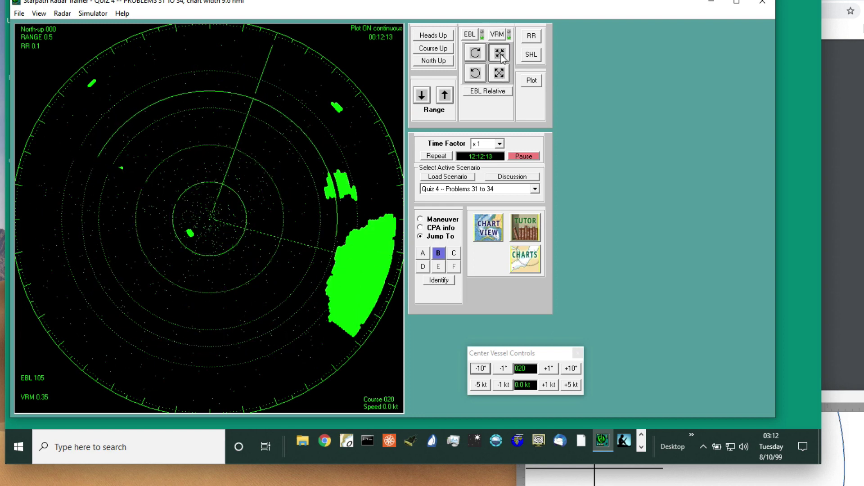
{"action": "left_click", "coordinate": [501, 57]}
{"action": "left_click", "coordinate": [502, 57]}
{"action": "left_click", "coordinate": [502, 58]}
{"action": "left_click", "coordinate": [501, 58]}
{"action": "left_click", "coordinate": [501, 57]}
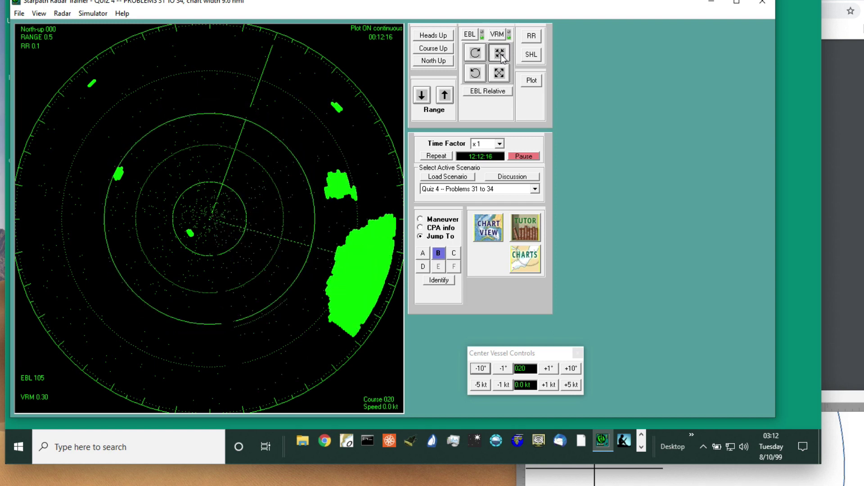
{"action": "left_click", "coordinate": [501, 58]}
{"action": "left_click", "coordinate": [502, 58]}
{"action": "left_click", "coordinate": [501, 58]}
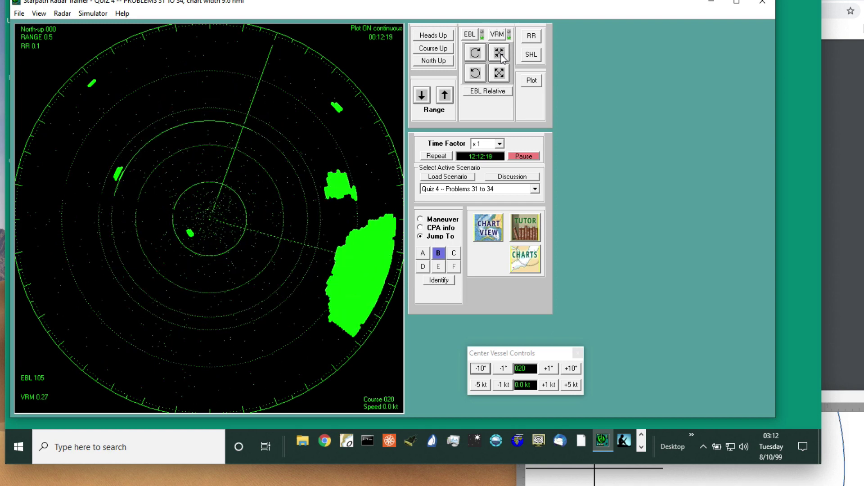
{"action": "left_click", "coordinate": [501, 57]}
{"action": "left_click", "coordinate": [502, 57]}
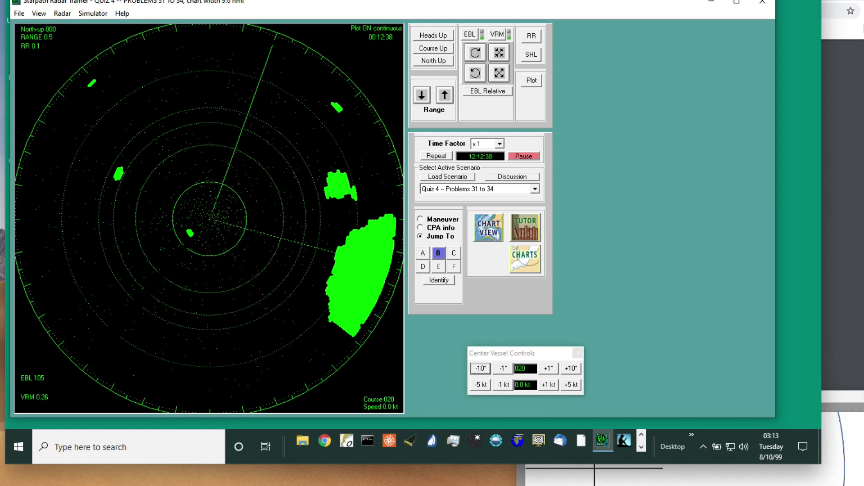
Step: Return to the Untitled-1 layout and delete the short slanted line at the zero end of the nautical-mile scale
{"action": "left_click_drag", "start_coordinate": [828, 396], "coordinate": [186, 6]}
{"action": "scroll", "coordinate": [583, 218], "scroll_direction": "down", "scroll_amount": 5}
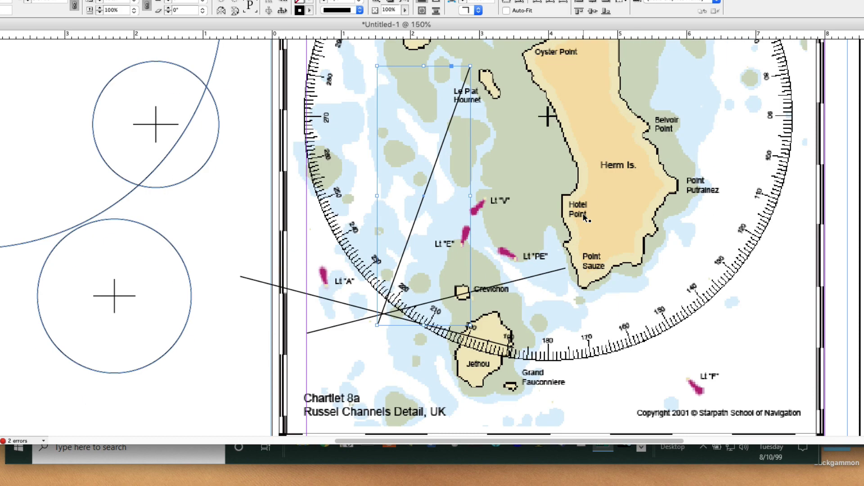
{"action": "scroll", "coordinate": [583, 218], "scroll_direction": "down", "scroll_amount": 4}
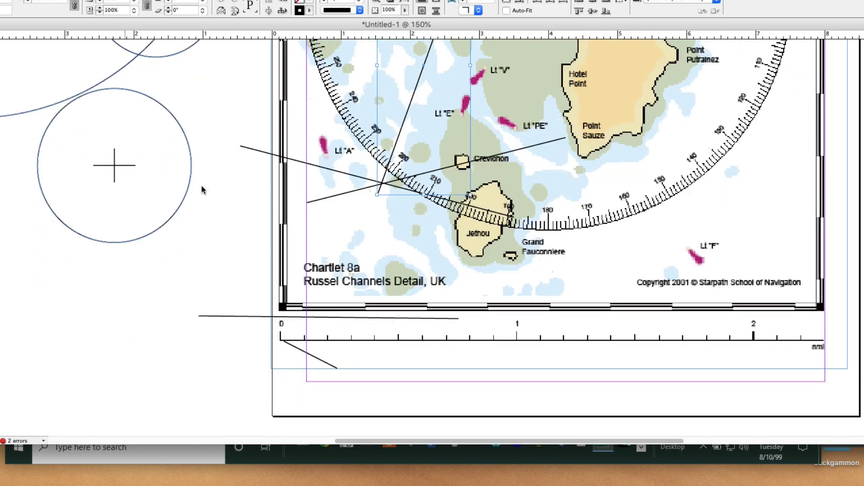
{"action": "scroll", "coordinate": [614, 236], "scroll_direction": "up", "scroll_amount": 10}
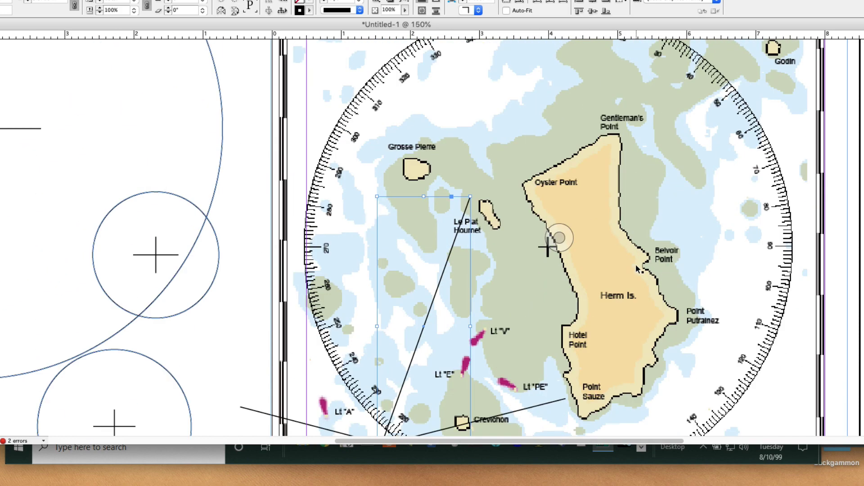
{"action": "scroll", "coordinate": [636, 264], "scroll_direction": "down", "scroll_amount": 4}
{"action": "scroll", "coordinate": [638, 267], "scroll_direction": "down", "scroll_amount": 4}
{"action": "scroll", "coordinate": [642, 266], "scroll_direction": "up", "scroll_amount": 4}
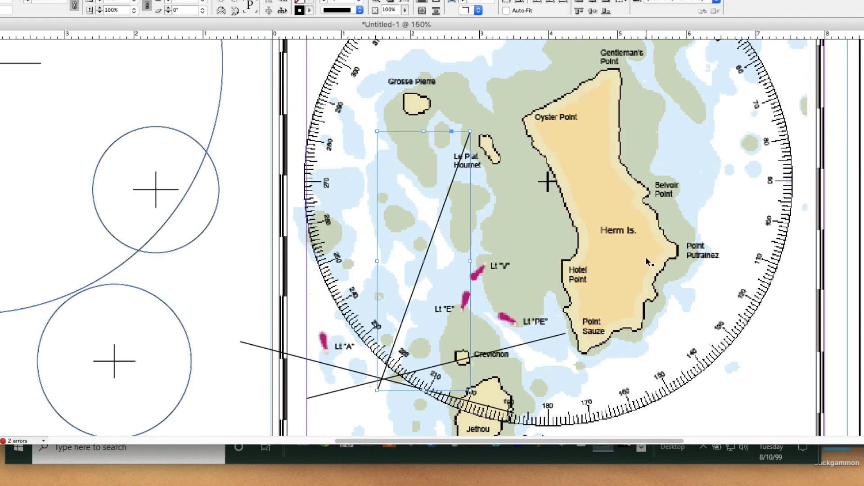
{"action": "scroll", "coordinate": [646, 264], "scroll_direction": "down", "scroll_amount": 3}
{"action": "scroll", "coordinate": [645, 257], "scroll_direction": "down", "scroll_amount": 4}
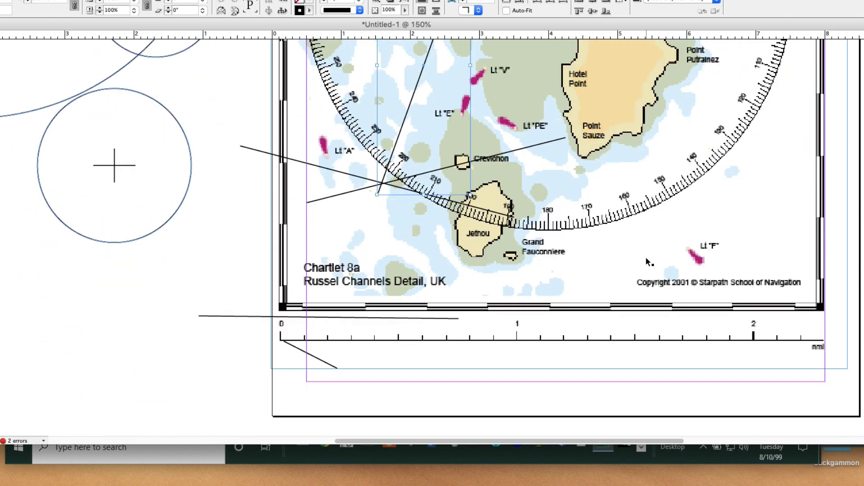
{"action": "left_click", "coordinate": [333, 366]}
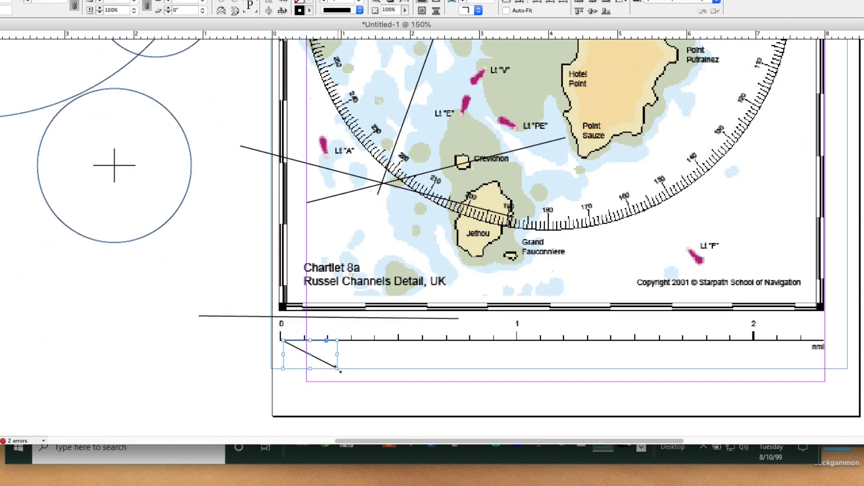
{"action": "key", "text": "Delete"}
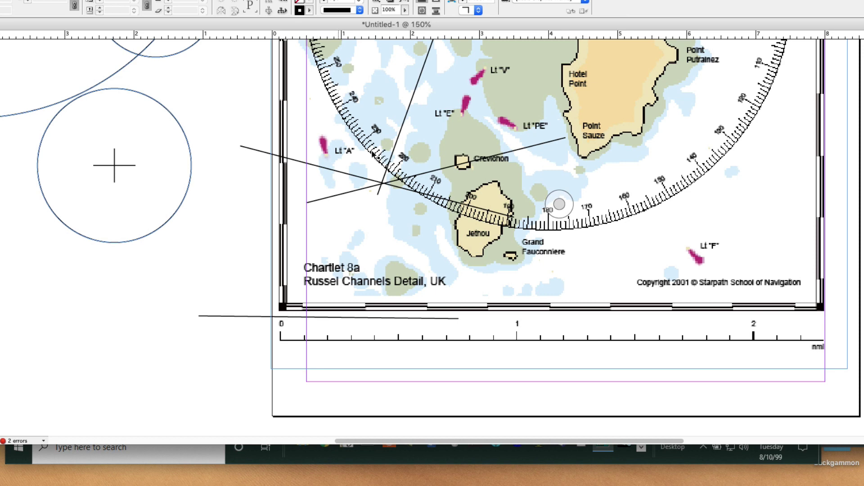
Step: Delete the steep line running down to the intersection of the two bearing lines between Light "A" and Crevichon
{"action": "left_click", "coordinate": [401, 131]}
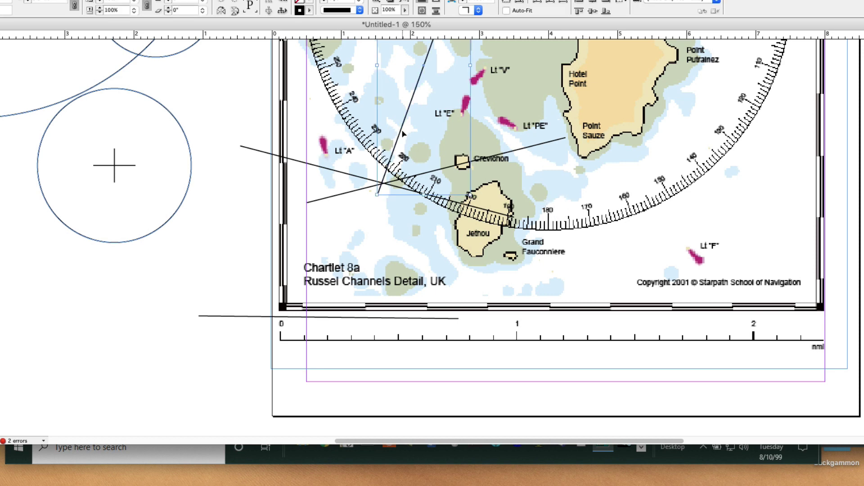
{"action": "key", "text": "Delete"}
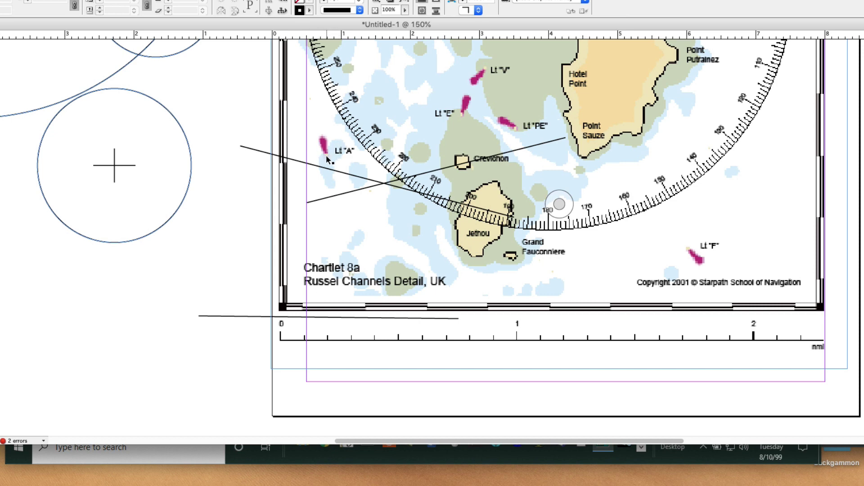
Step: Check the smallest range circle's radius against the nautical-mile scale from its zero mark and centre the circle just below Light "A"
{"action": "scroll", "coordinate": [224, 165], "scroll_direction": "up", "scroll_amount": 4}
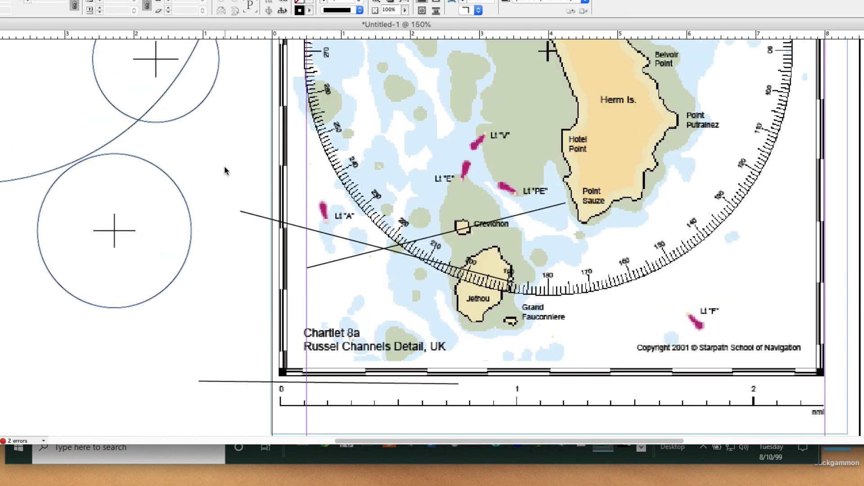
{"action": "left_click", "coordinate": [153, 127]}
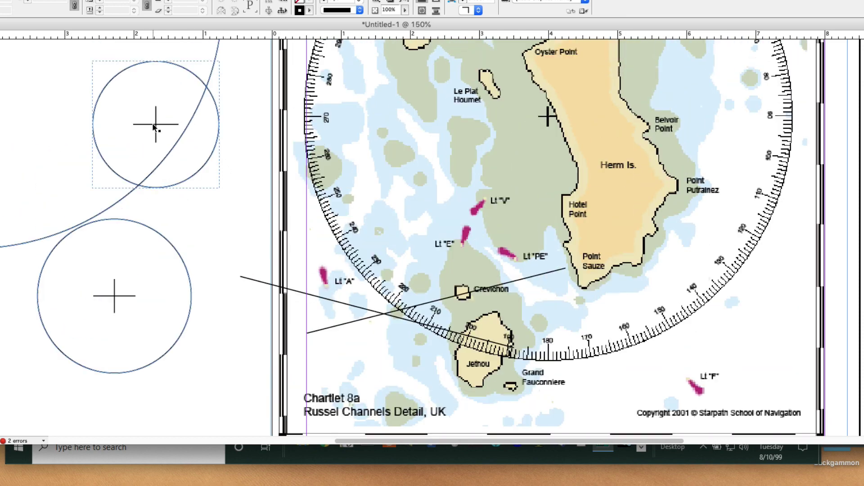
{"action": "left_click_drag", "start_coordinate": [154, 128], "coordinate": [320, 376]}
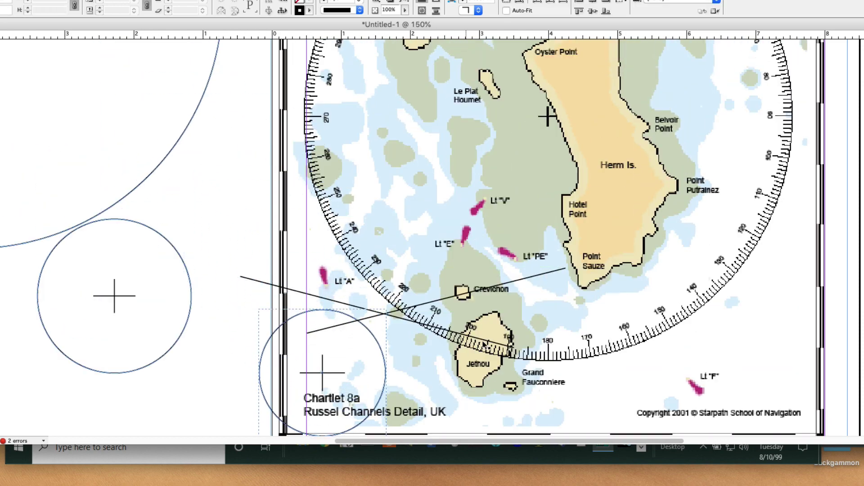
{"action": "scroll", "coordinate": [321, 281], "scroll_direction": "down", "scroll_amount": 3}
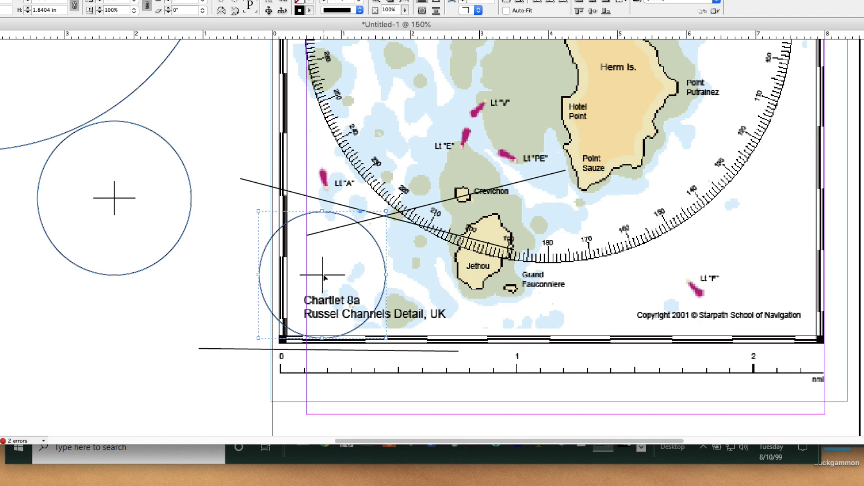
{"action": "left_click_drag", "start_coordinate": [324, 278], "coordinate": [281, 375]}
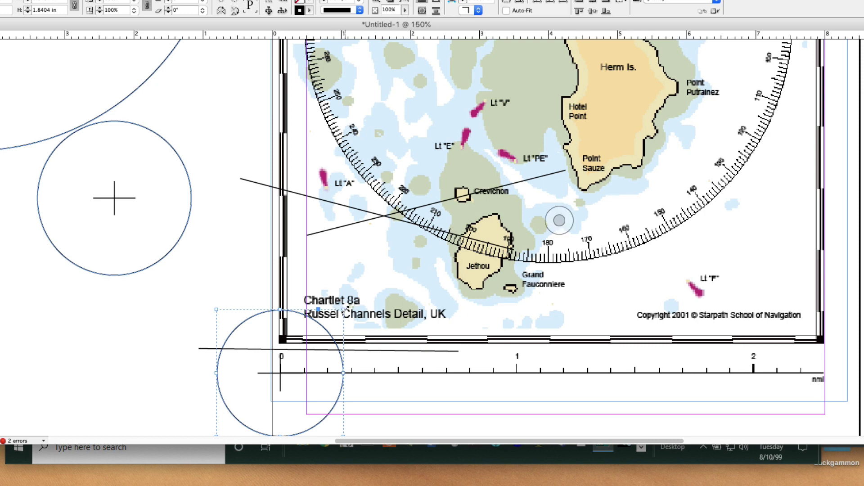
{"action": "left_click_drag", "start_coordinate": [345, 310], "coordinate": [343, 312]}
{"action": "left_click_drag", "start_coordinate": [282, 376], "coordinate": [328, 193]}
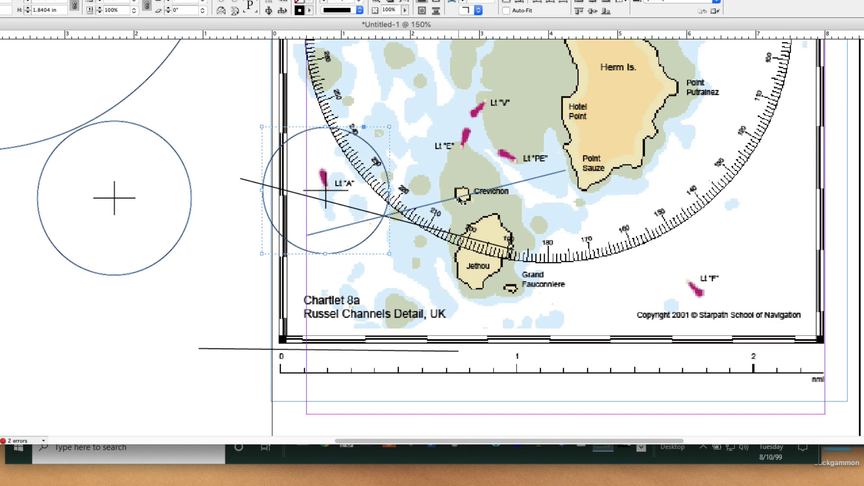
Step: Centre the other small range circle on the scale's zero mark and enlarge it to 2.4 in high
{"action": "left_click", "coordinate": [113, 199]}
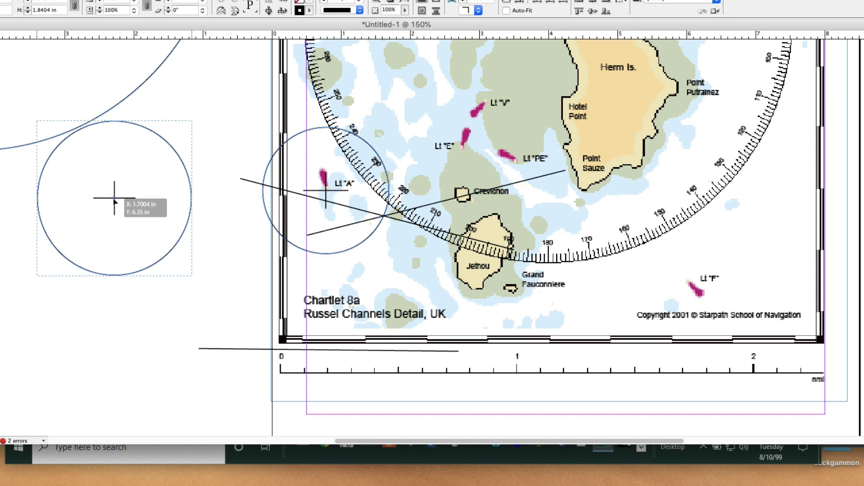
{"action": "left_click_drag", "start_coordinate": [114, 201], "coordinate": [280, 376]}
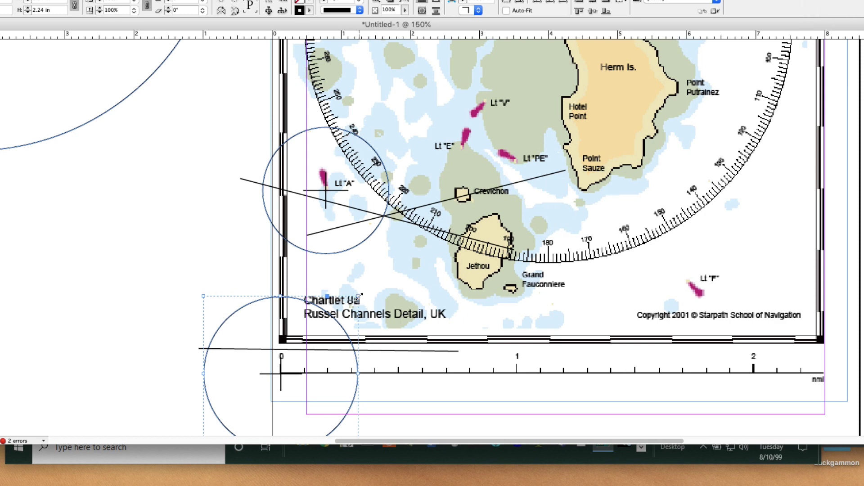
{"action": "left_click_drag", "start_coordinate": [359, 296], "coordinate": [371, 292]}
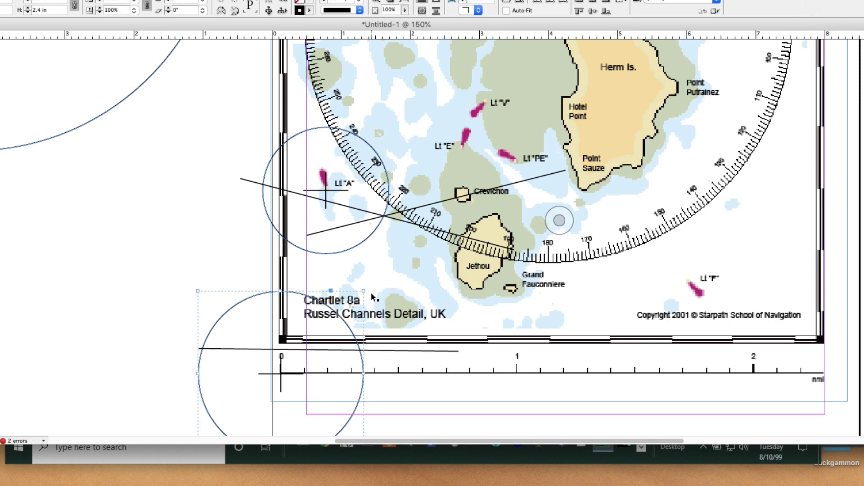
Step: Move the enlarged circle onto the chart, centred just below the southwest corner of Crevichon
{"action": "left_click", "coordinate": [393, 388]}
{"action": "left_click_drag", "start_coordinate": [279, 379], "coordinate": [457, 200]}
{"action": "left_click", "coordinate": [104, 347]}
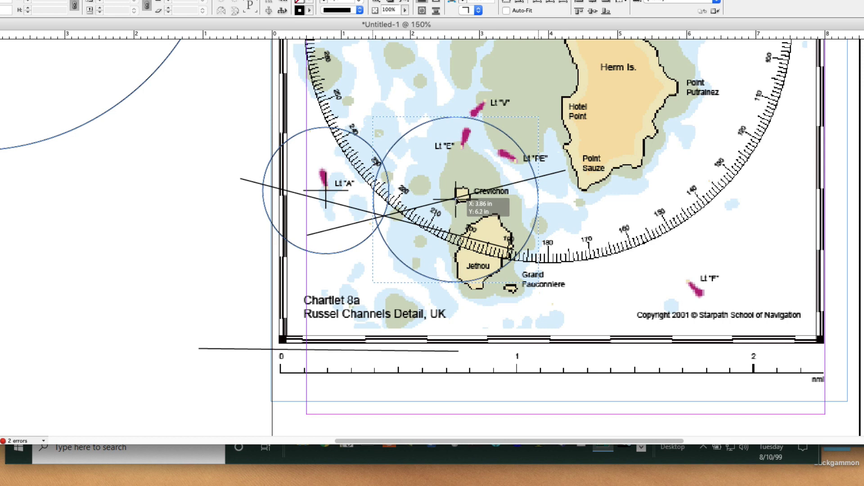
{"action": "left_click_drag", "start_coordinate": [457, 200], "coordinate": [457, 203]}
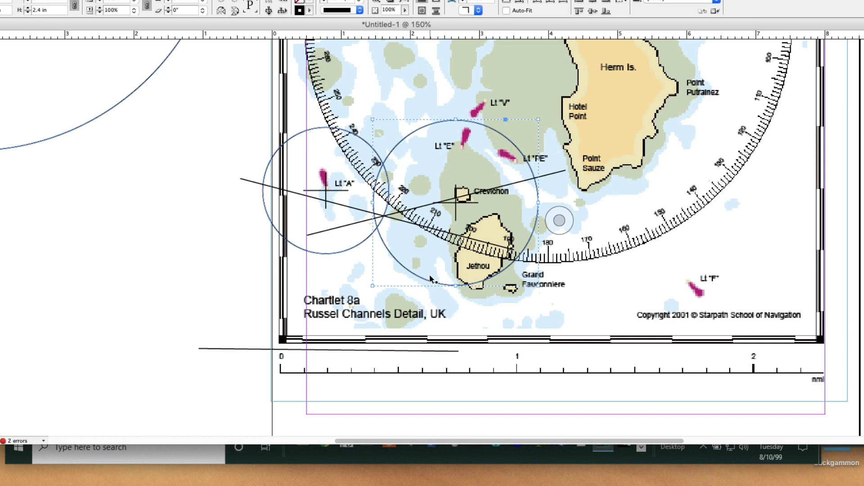
Step: Centre the largest range circle on the zero mark of the nautical-mile scale to check its radius
{"action": "scroll", "coordinate": [90, 235], "scroll_direction": "up", "scroll_amount": 5}
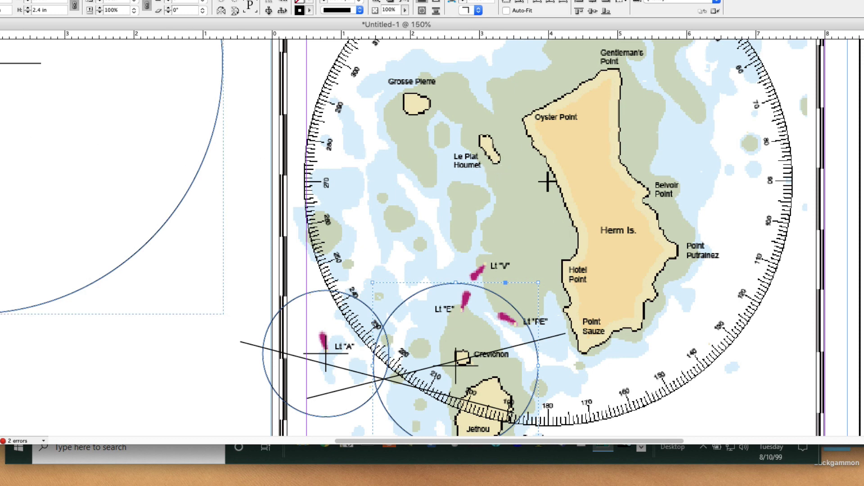
{"action": "left_click_drag", "start_coordinate": [4, 63], "coordinate": [279, 310]}
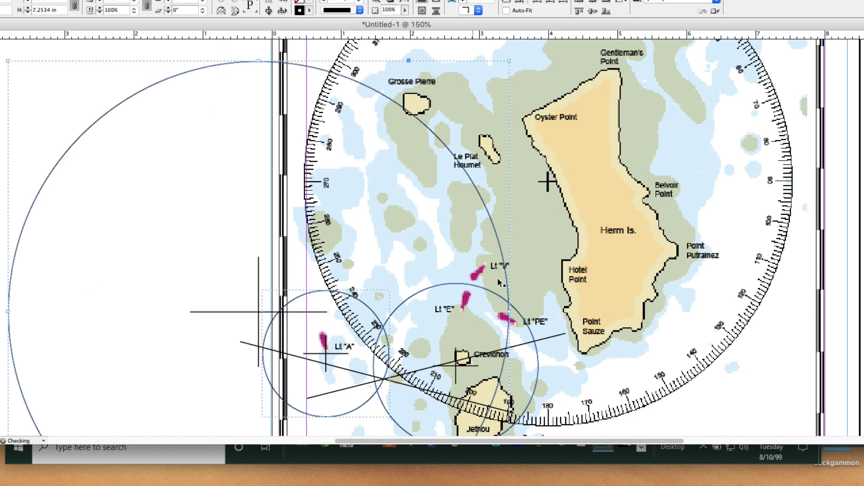
{"action": "scroll", "coordinate": [585, 285], "scroll_direction": "down", "scroll_amount": 5}
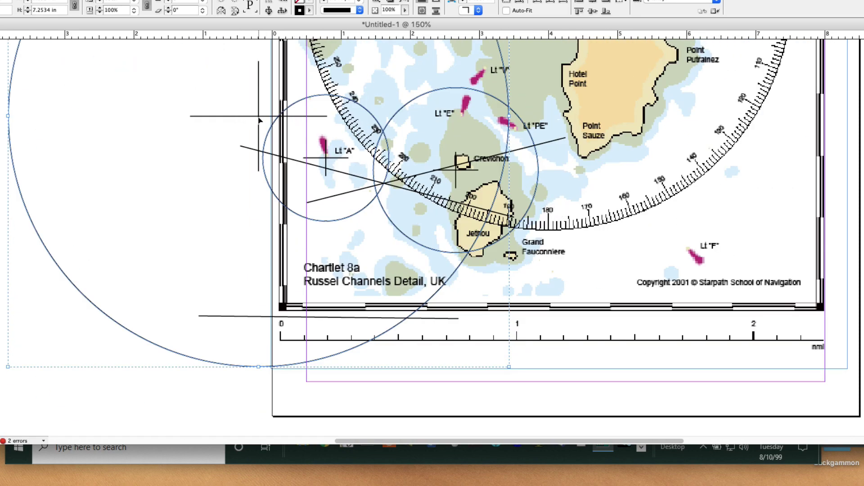
{"action": "left_click_drag", "start_coordinate": [259, 119], "coordinate": [281, 344]}
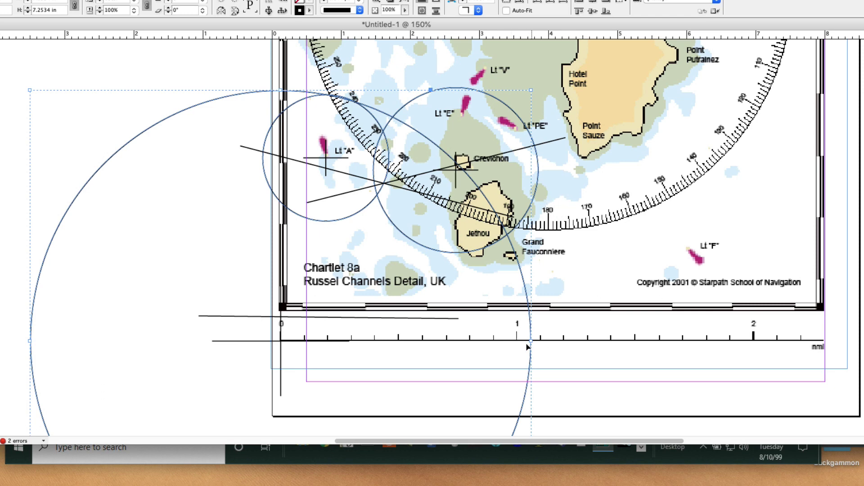
Step: Move the largest range circle onto the chart, centred just below the southeast end of Le Plat Houmet
{"action": "scroll", "coordinate": [610, 262], "scroll_direction": "up", "scroll_amount": 3}
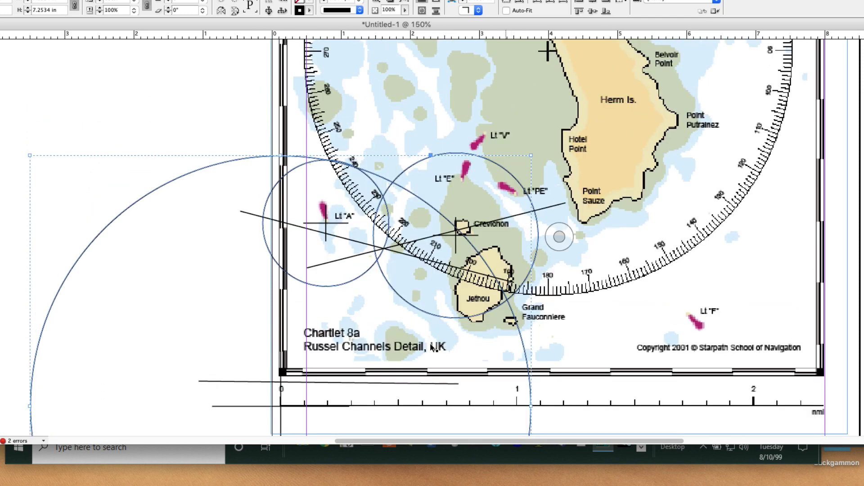
{"action": "left_click_drag", "start_coordinate": [282, 409], "coordinate": [466, 97]}
{"action": "scroll", "coordinate": [631, 242], "scroll_direction": "up", "scroll_amount": 6}
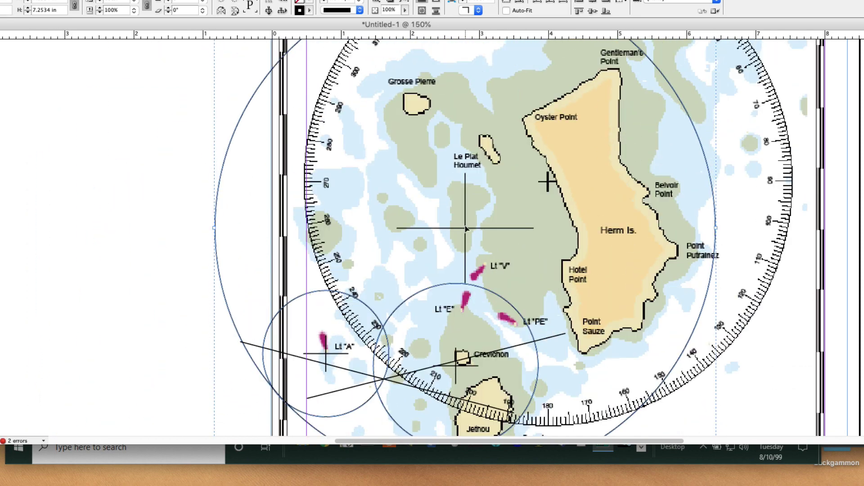
{"action": "left_click_drag", "start_coordinate": [466, 228], "coordinate": [495, 167]}
Step: Delete the two bearing lines that cross between Light "A" and Crevichon, keeping the three range circles
{"action": "scroll", "coordinate": [528, 310], "scroll_direction": "down", "scroll_amount": 3}
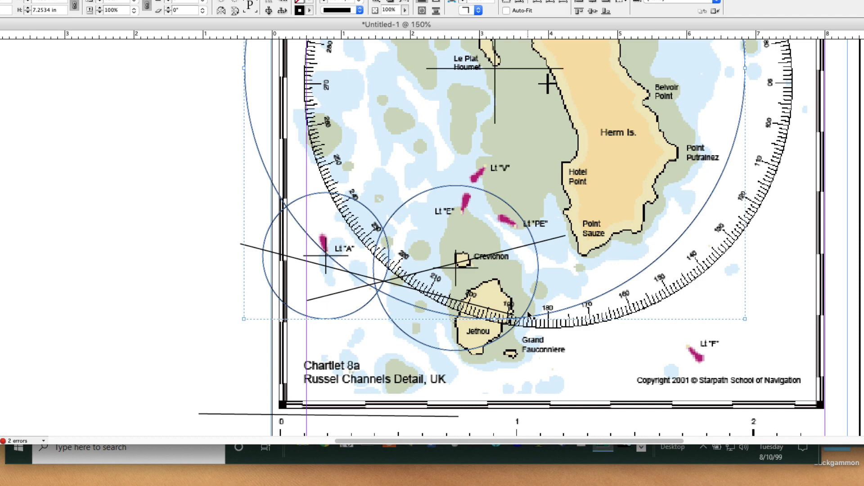
{"action": "scroll", "coordinate": [549, 312], "scroll_direction": "up", "scroll_amount": 1}
{"action": "scroll", "coordinate": [579, 358], "scroll_direction": "down", "scroll_amount": 2}
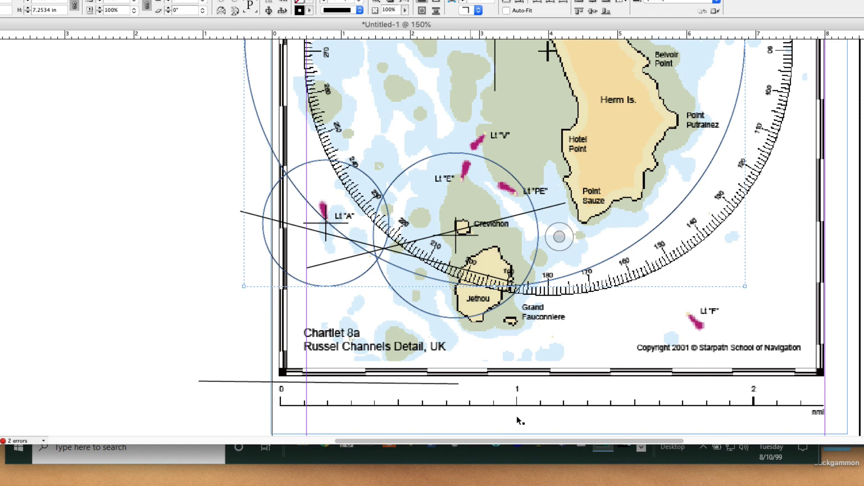
{"action": "scroll", "coordinate": [535, 304], "scroll_direction": "up", "scroll_amount": 3}
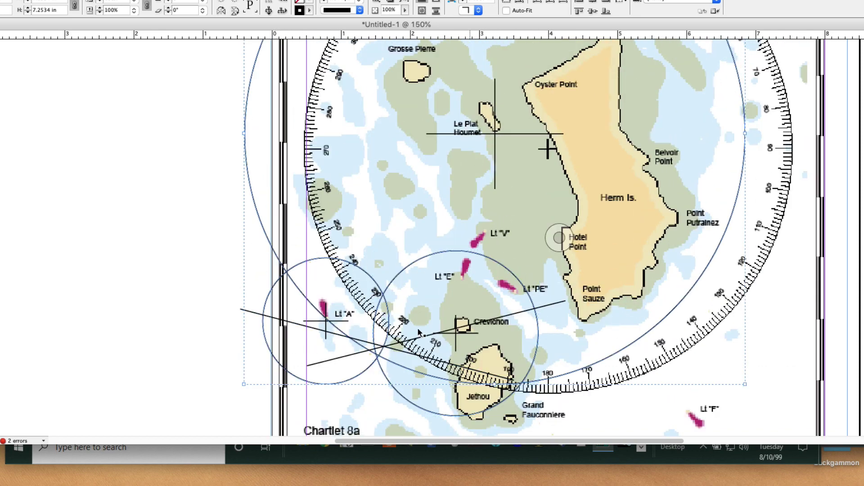
{"action": "scroll", "coordinate": [532, 314], "scroll_direction": "down", "scroll_amount": 3}
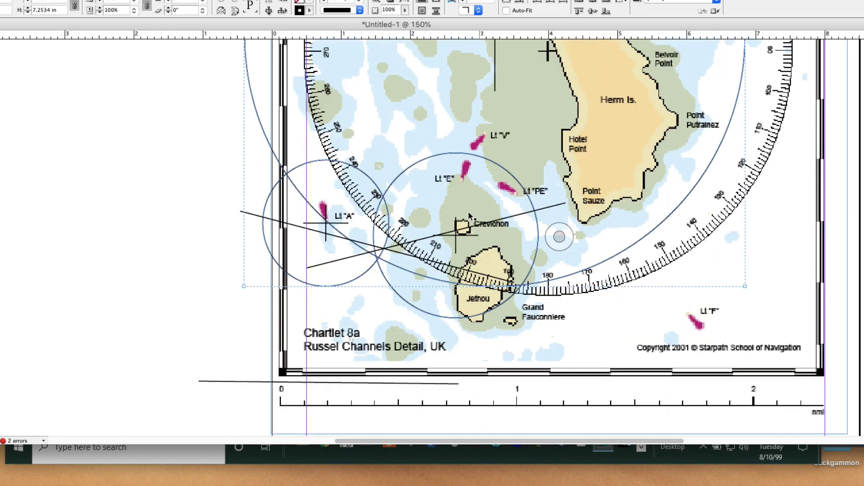
{"action": "left_click", "coordinate": [384, 250]}
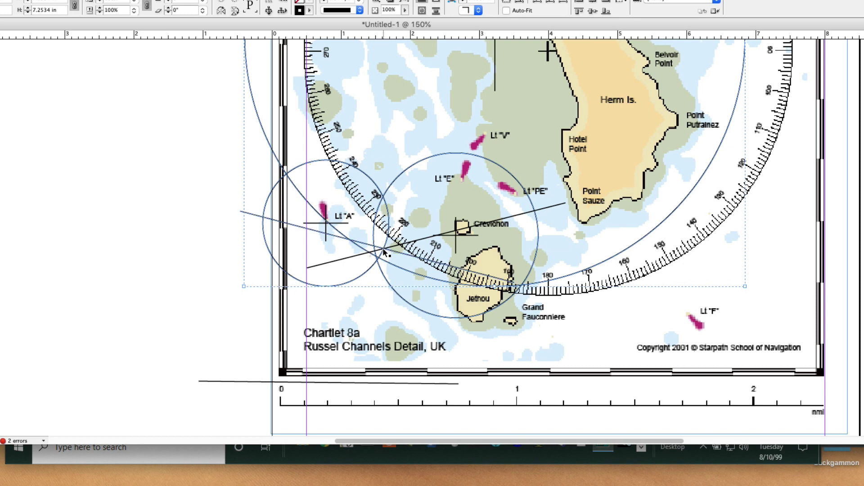
{"action": "left_click", "coordinate": [419, 240]}
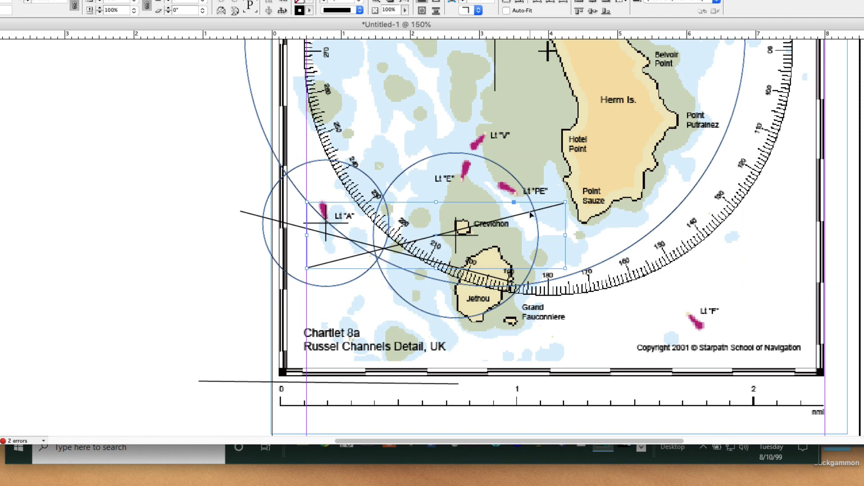
{"action": "key", "text": "Delete"}
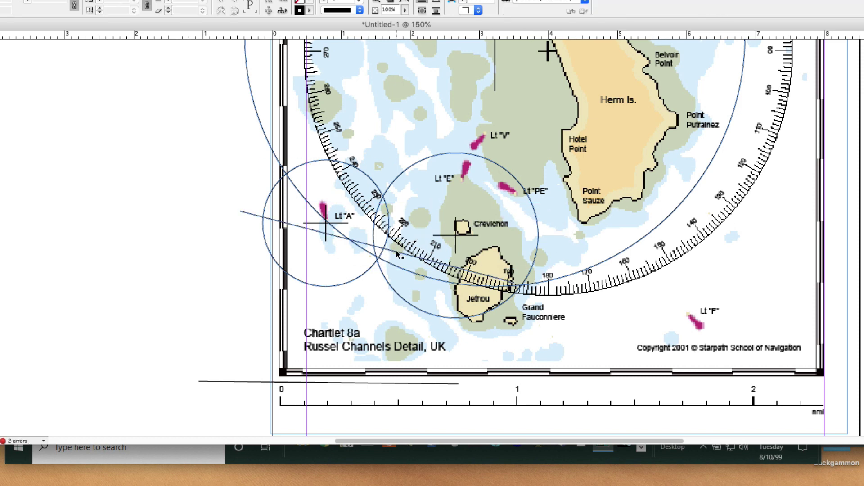
{"action": "left_click", "coordinate": [395, 251]}
{"action": "key", "text": "Delete"}
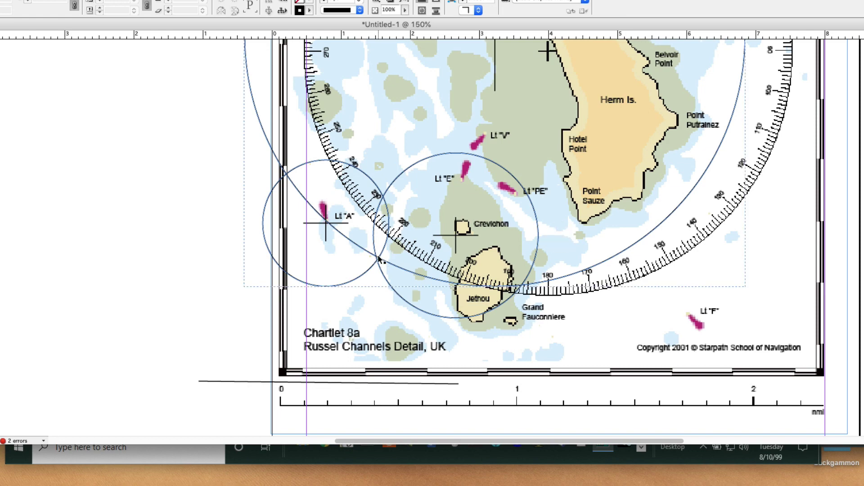
Step: Draw a line from the cross mark at the compass rose's centre to the intersection of the three range circles
{"action": "scroll", "coordinate": [730, 259], "scroll_direction": "up", "scroll_amount": 2}
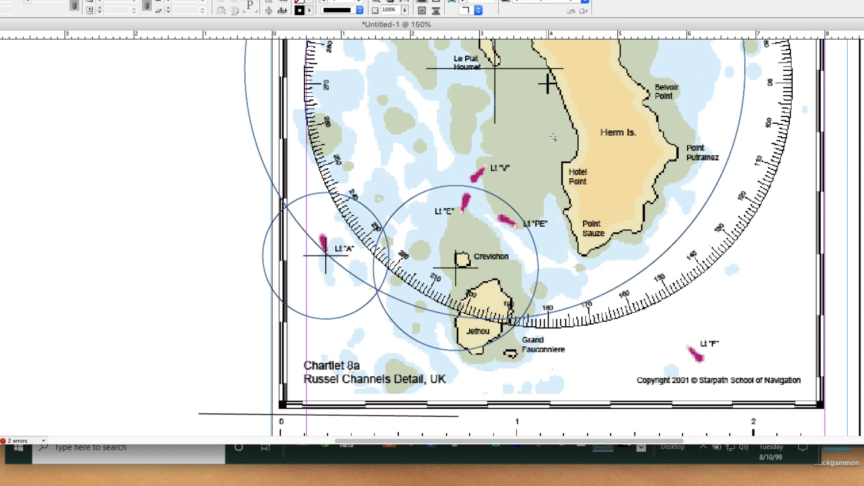
{"action": "scroll", "coordinate": [548, 153], "scroll_direction": "up", "scroll_amount": 3}
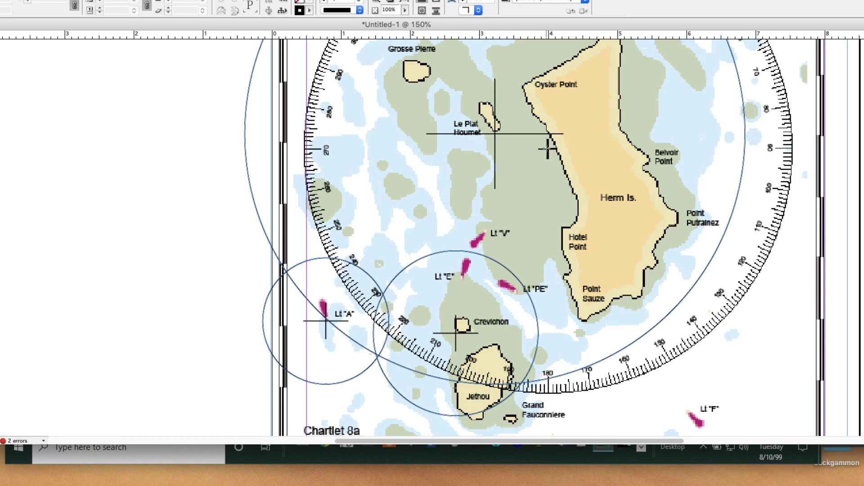
{"action": "mouse_move", "coordinate": [547, 148]}
{"action": "left_mouse_down"}
{"action": "mouse_move", "coordinate": [443, 237]}
{"action": "mouse_move", "coordinate": [291, 423]}
{"action": "mouse_move", "coordinate": [296, 443]}
{"action": "mouse_move", "coordinate": [318, 350]}
{"action": "left_mouse_up"}
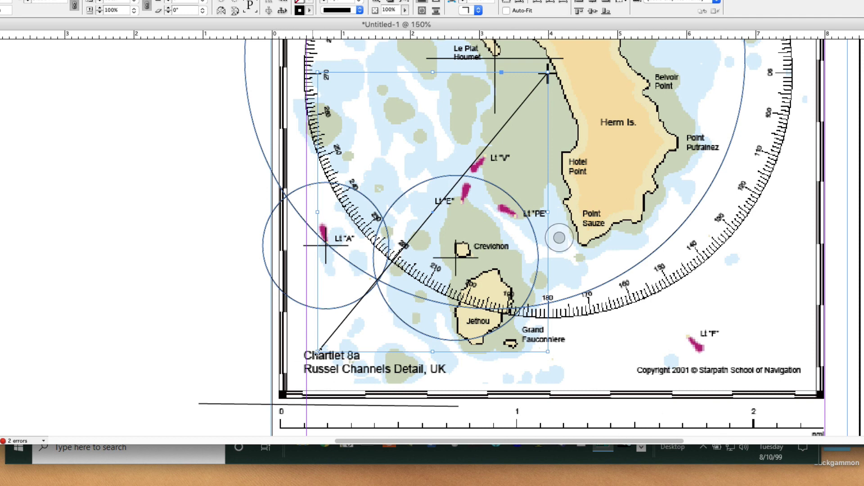
{"action": "left_click_drag", "start_coordinate": [317, 351], "coordinate": [376, 282]}
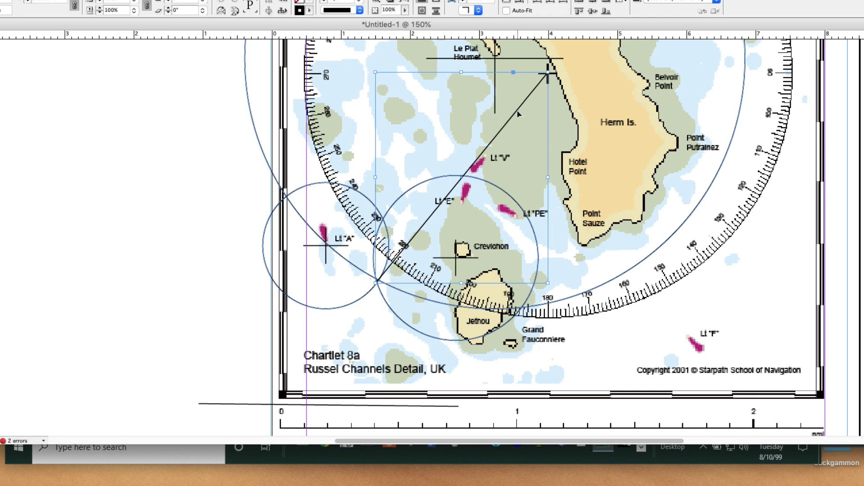
Step: Move the line's end to the scale's zero mark and rotate the line nearly along the nautical-mile scale to measure its length
{"action": "left_click_drag", "start_coordinate": [517, 114], "coordinate": [423, 261]}
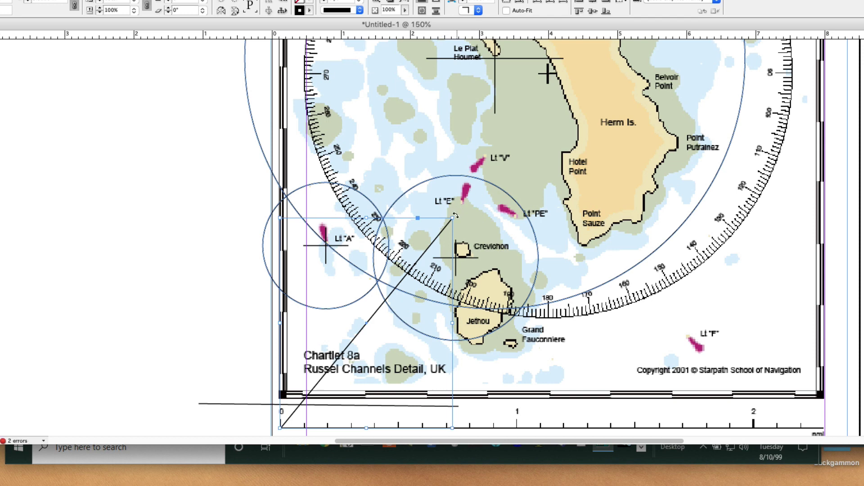
{"action": "left_click_drag", "start_coordinate": [455, 216], "coordinate": [546, 335]}
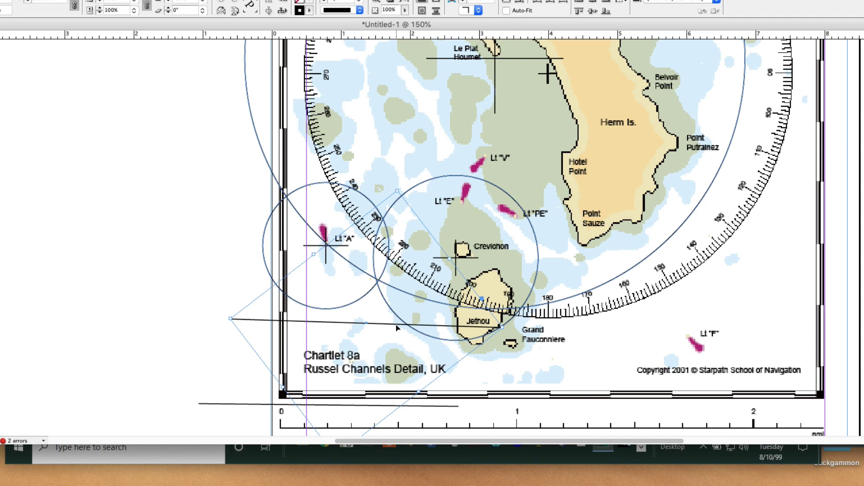
{"action": "left_click_drag", "start_coordinate": [396, 328], "coordinate": [446, 369]}
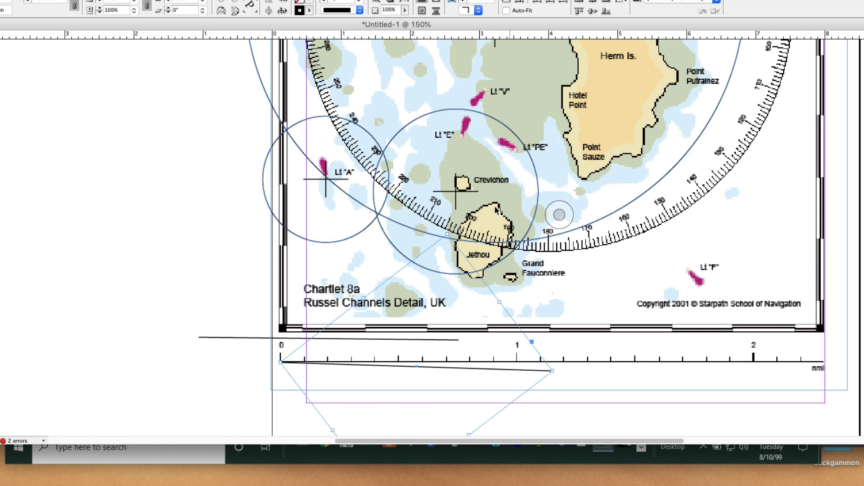
{"action": "scroll", "coordinate": [559, 215], "scroll_direction": "up", "scroll_amount": 5}
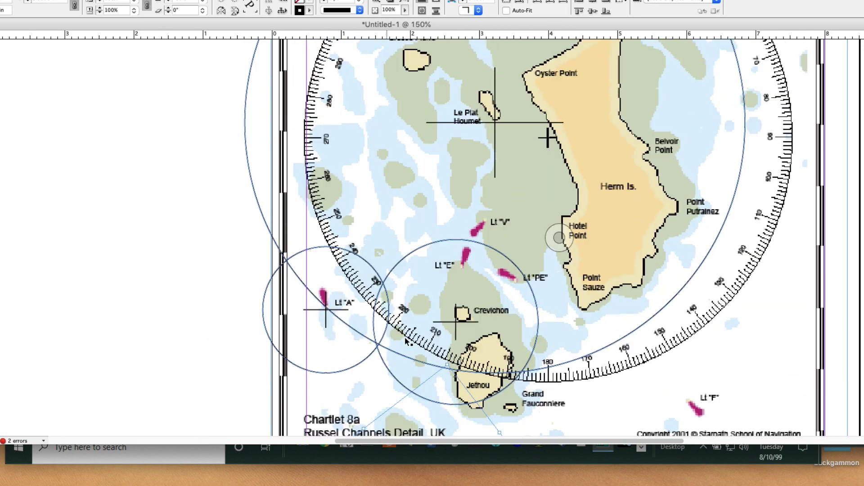
{"action": "scroll", "coordinate": [64, 331], "scroll_direction": "up", "scroll_amount": 3}
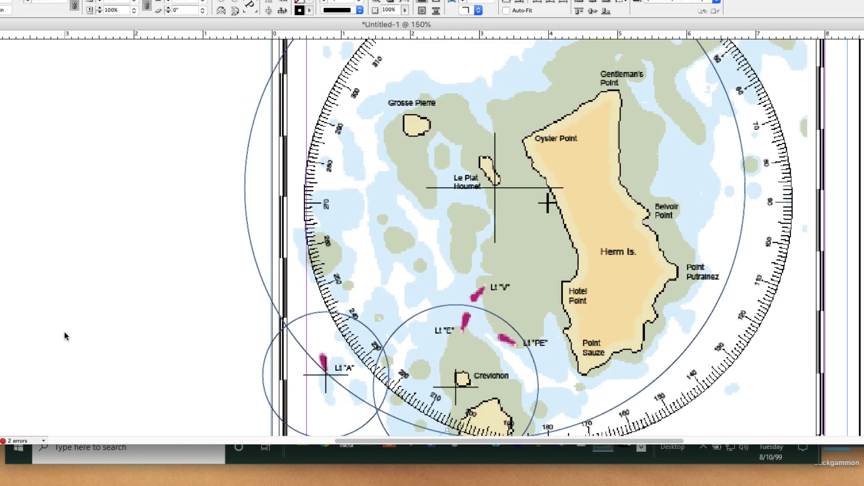